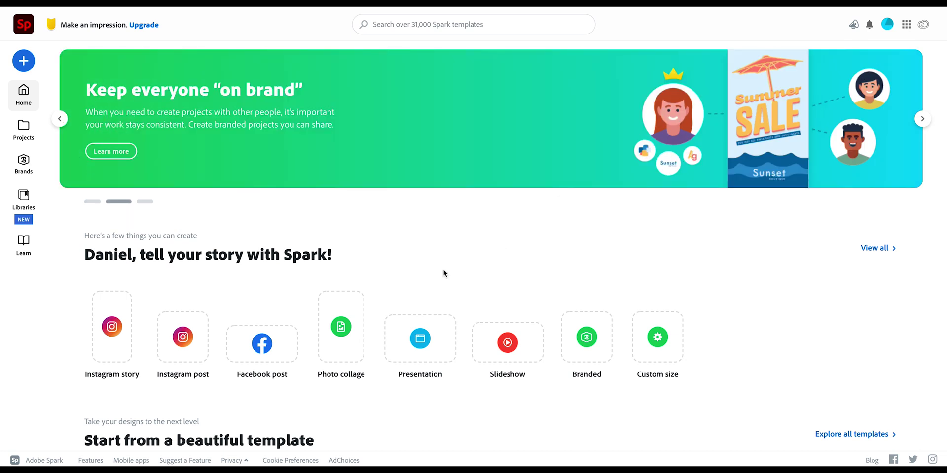
scroll(446, 274, down, 2)
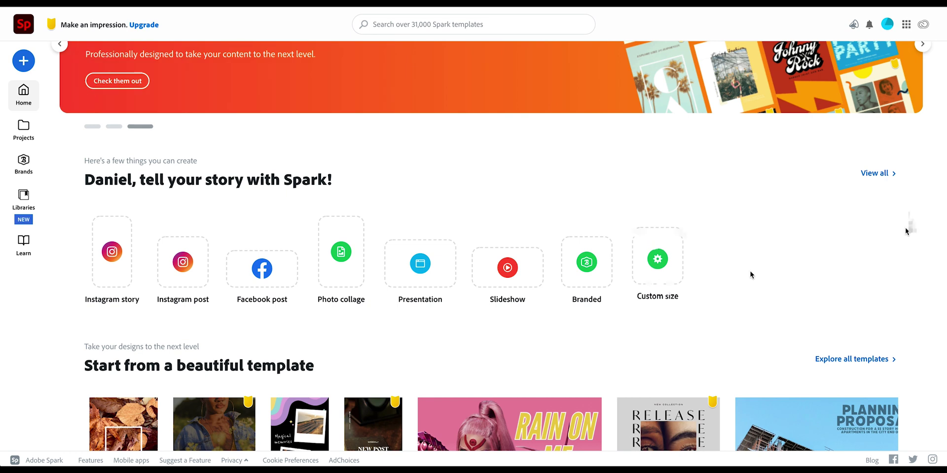
click(885, 177)
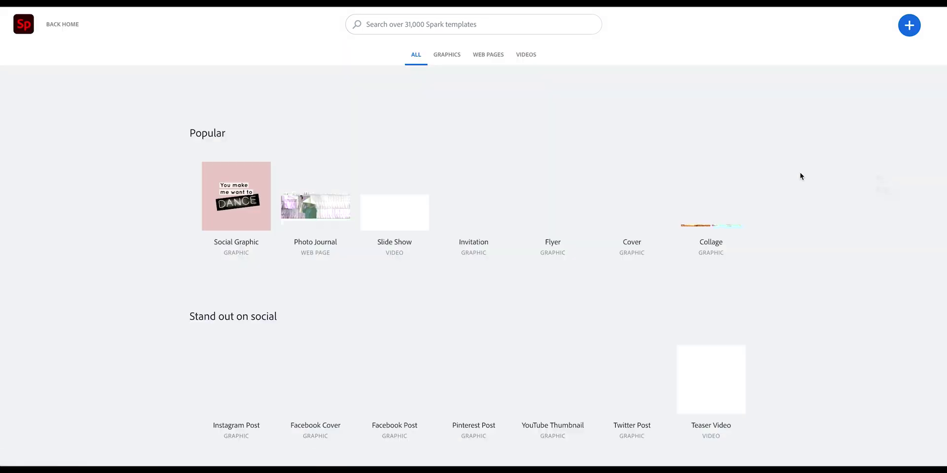
scroll(176, 297, down, 1)
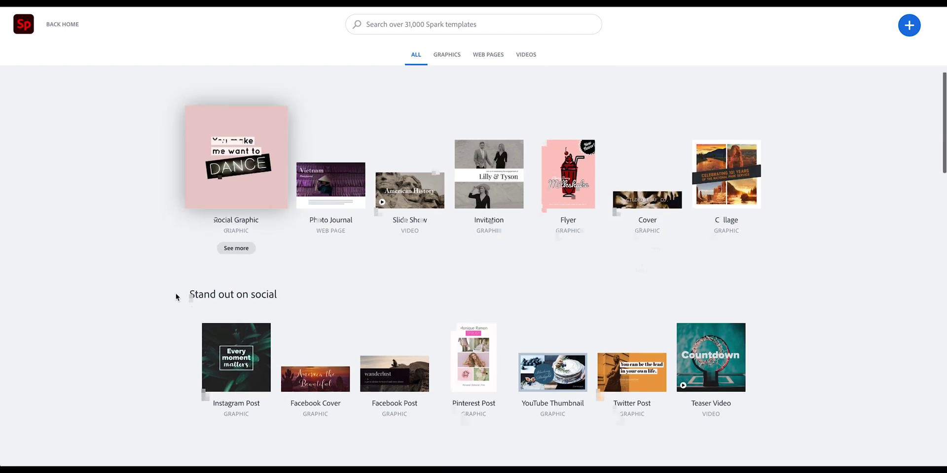
scroll(176, 297, down, 6)
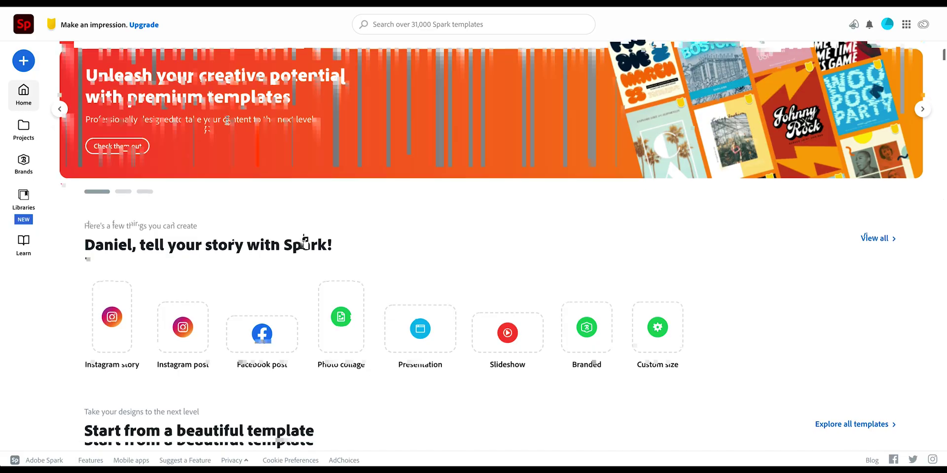
scroll(197, 170, down, 5)
scroll(197, 170, down, 1)
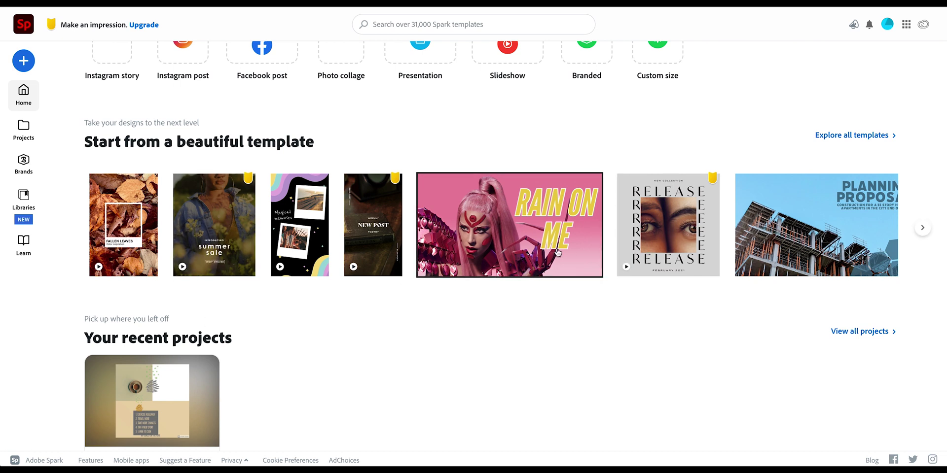
click(923, 228)
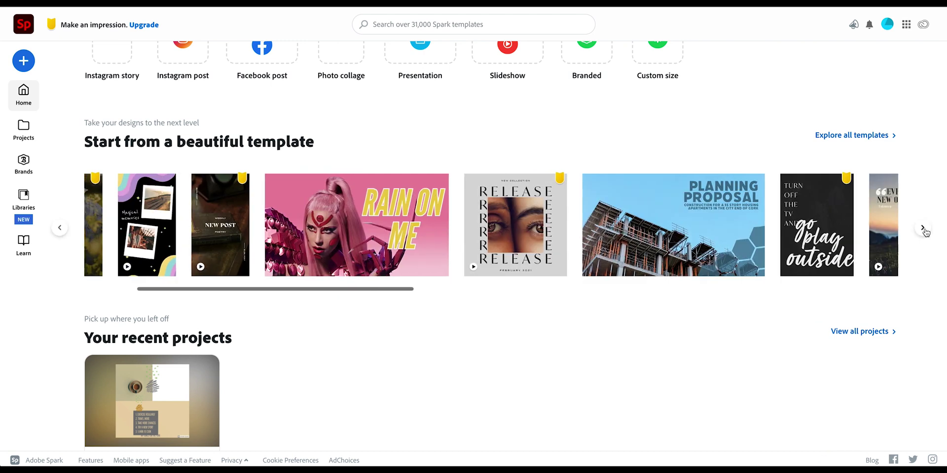
click(924, 229)
click(924, 228)
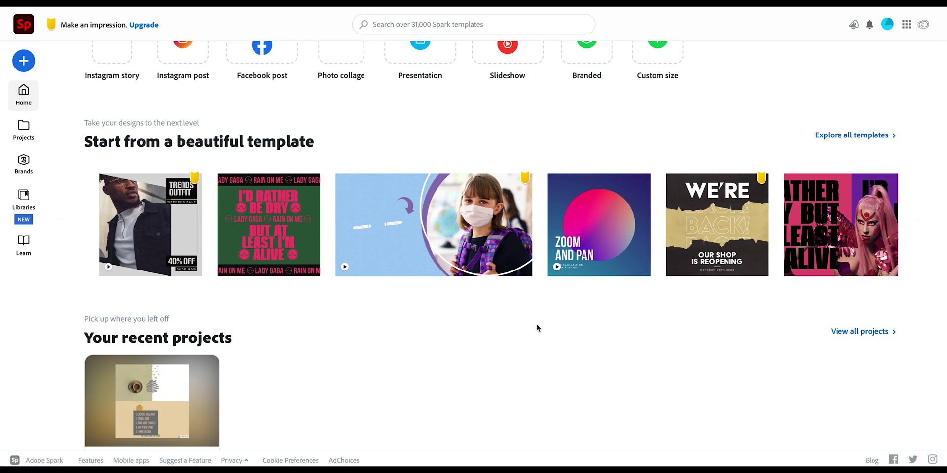
scroll(350, 330, down, 3)
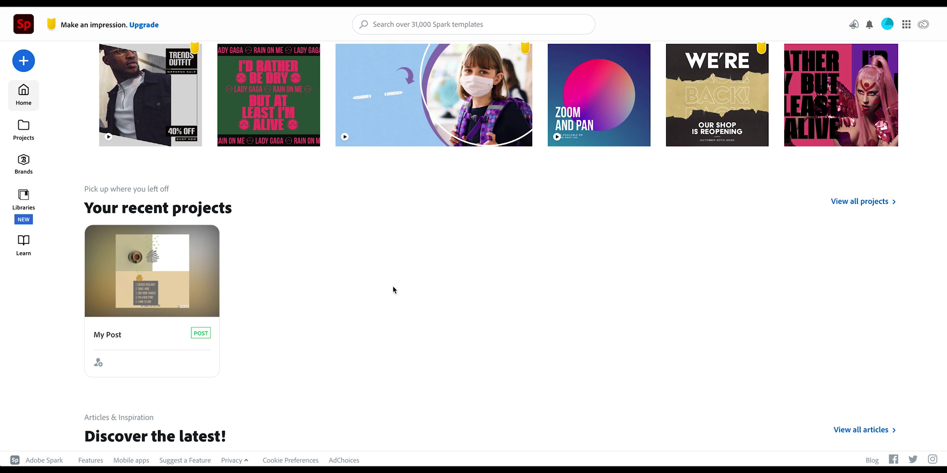
scroll(392, 289, down, 3)
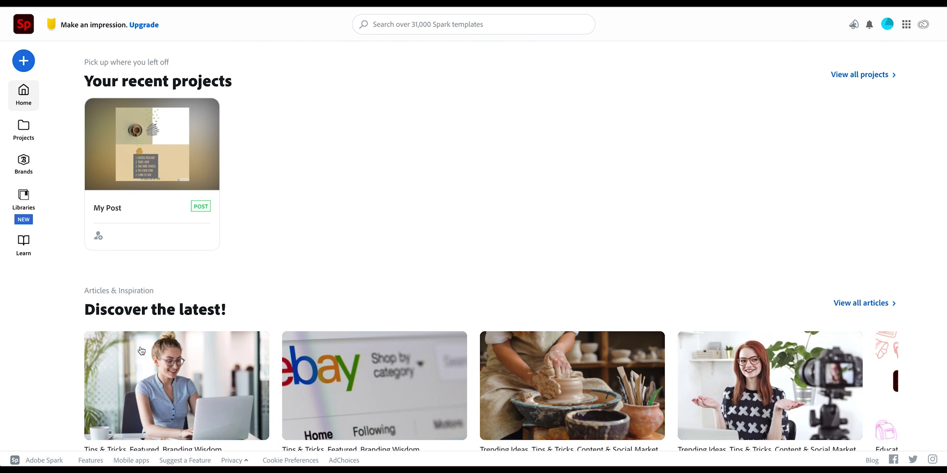
scroll(188, 352, down, 3)
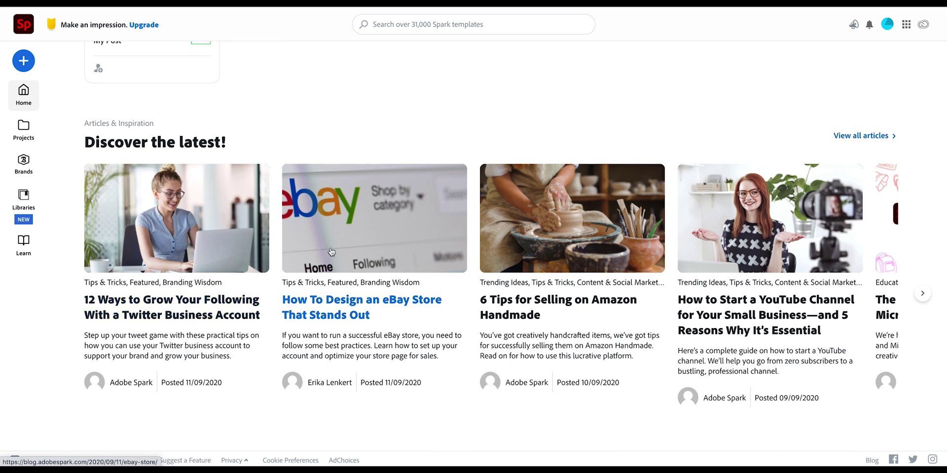
scroll(357, 261, up, 9)
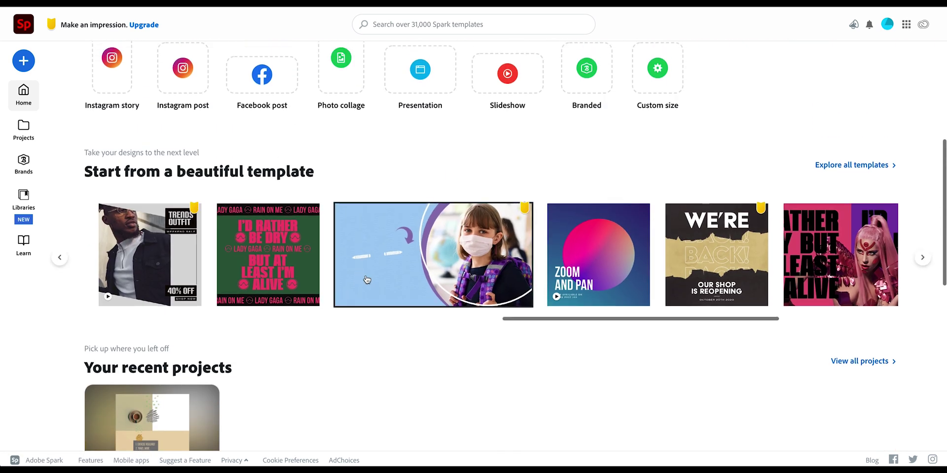
scroll(368, 276, up, 5)
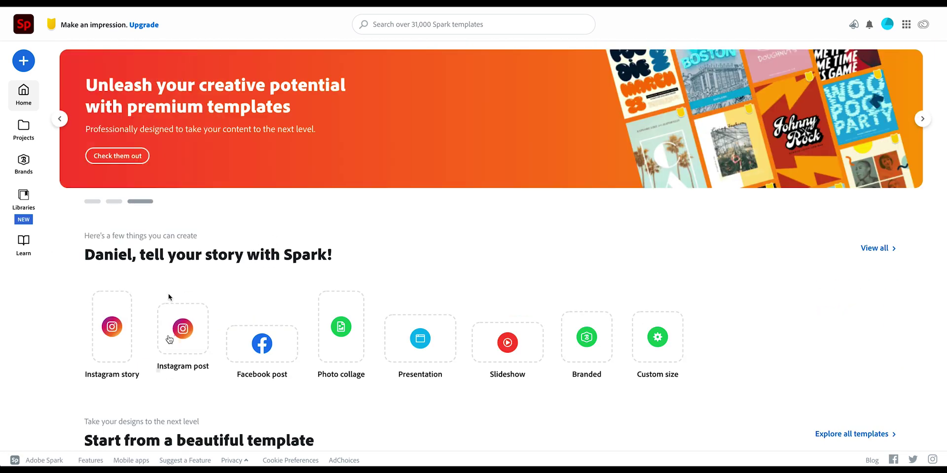
- Create a blank Instagram post project and title it 'IG cafe'
click(178, 337)
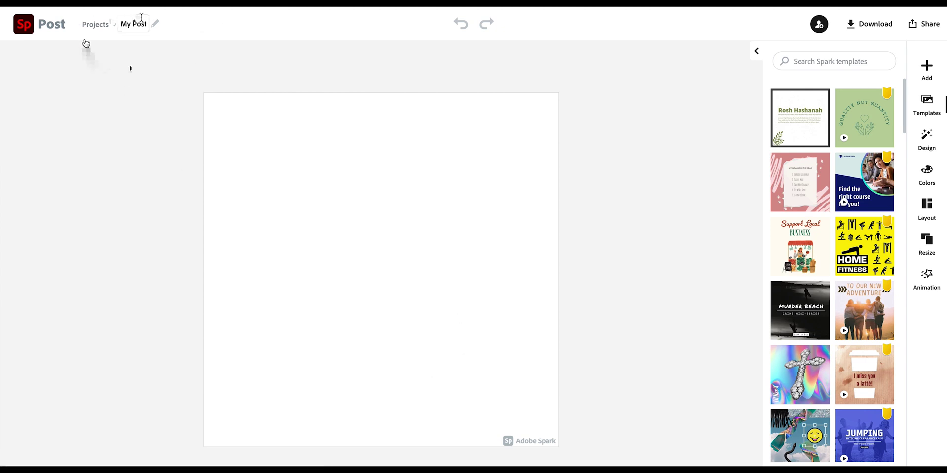
click(130, 25)
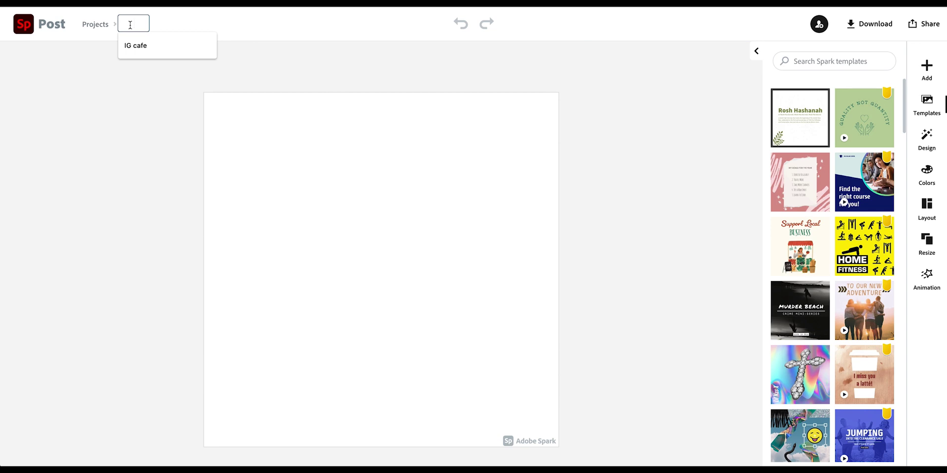
text(IG cafe)
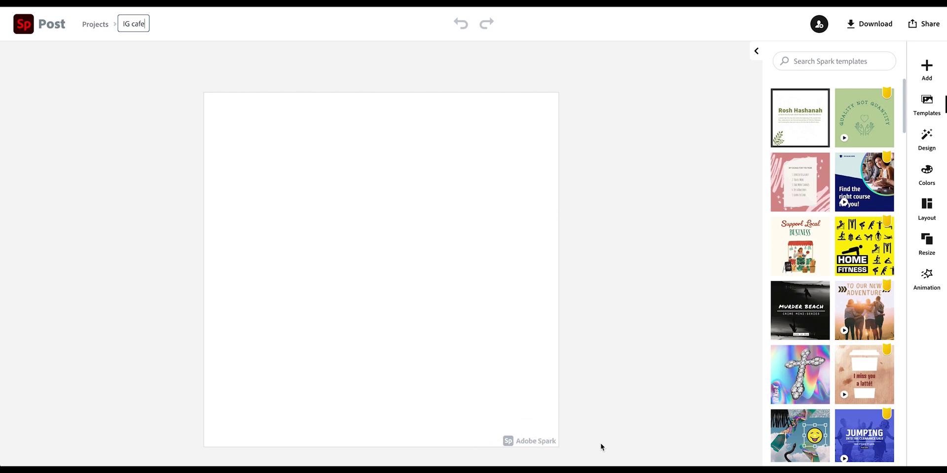
mouse_move(529, 447)
click(927, 67)
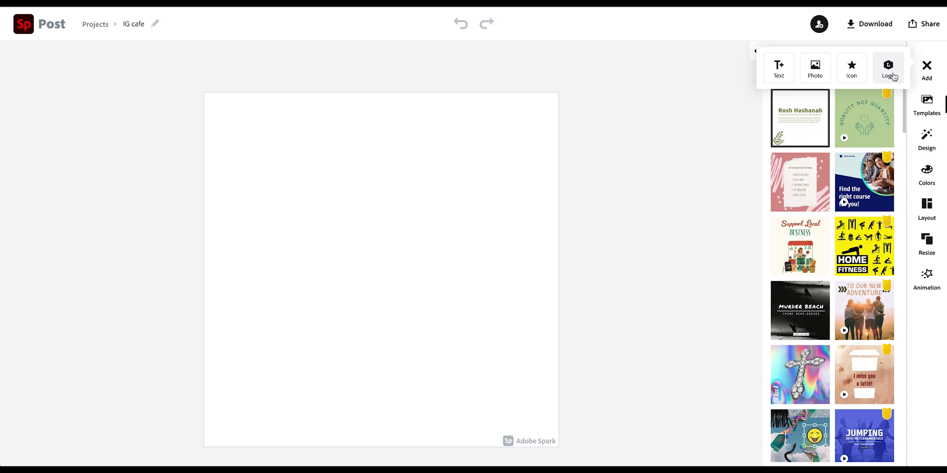
click(918, 69)
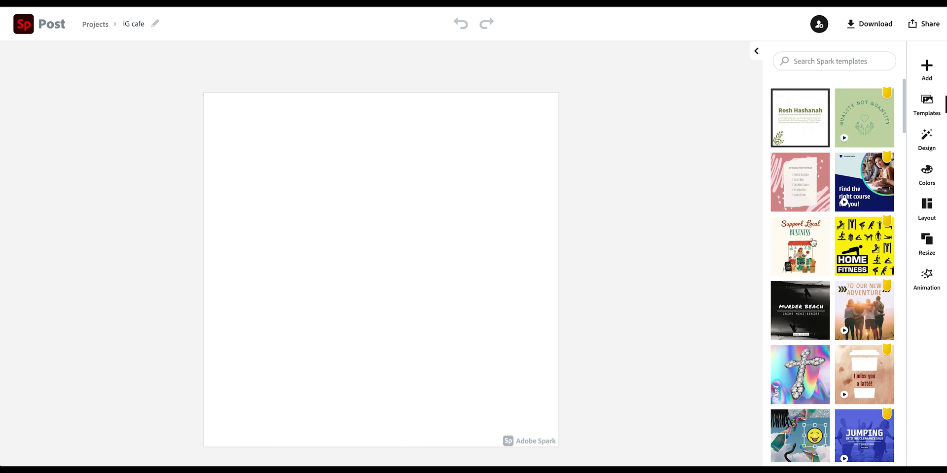
scroll(813, 241, down, 3)
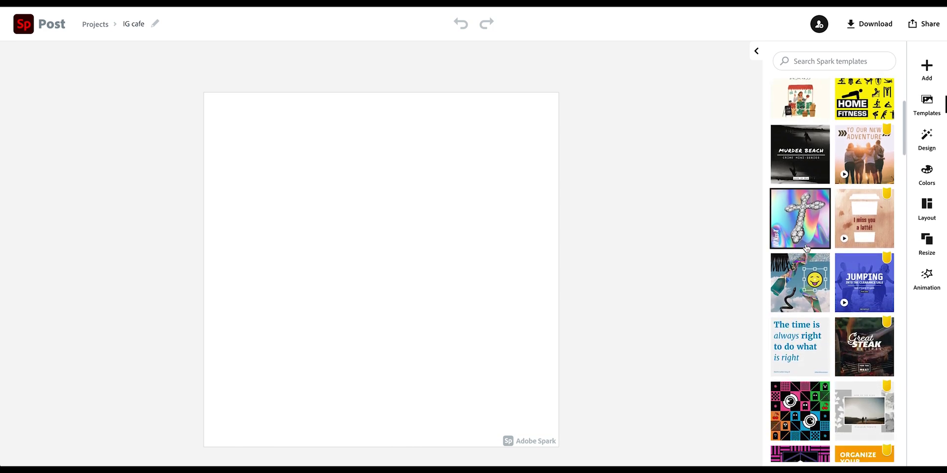
scroll(807, 248, down, 4)
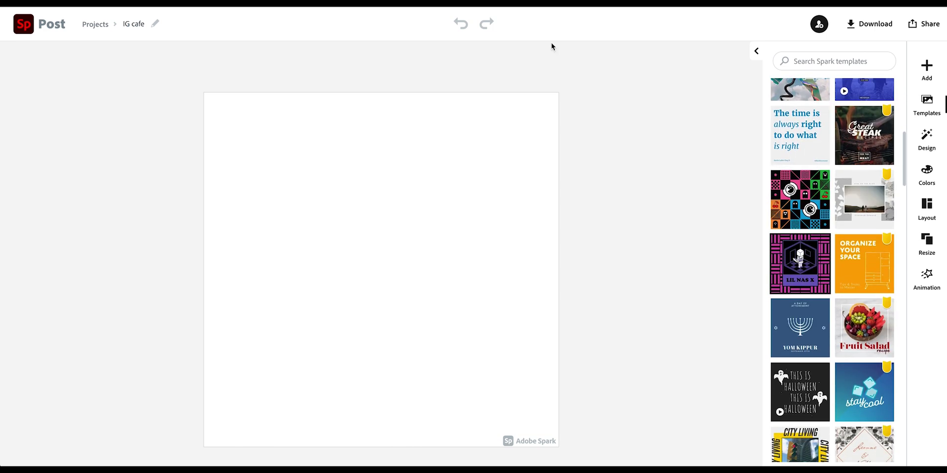
scroll(795, 211, down, 1)
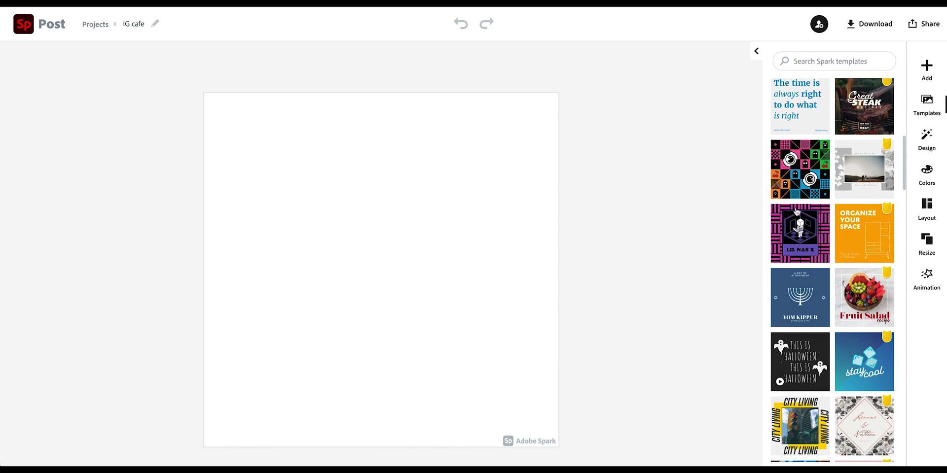
scroll(838, 148, up, 7)
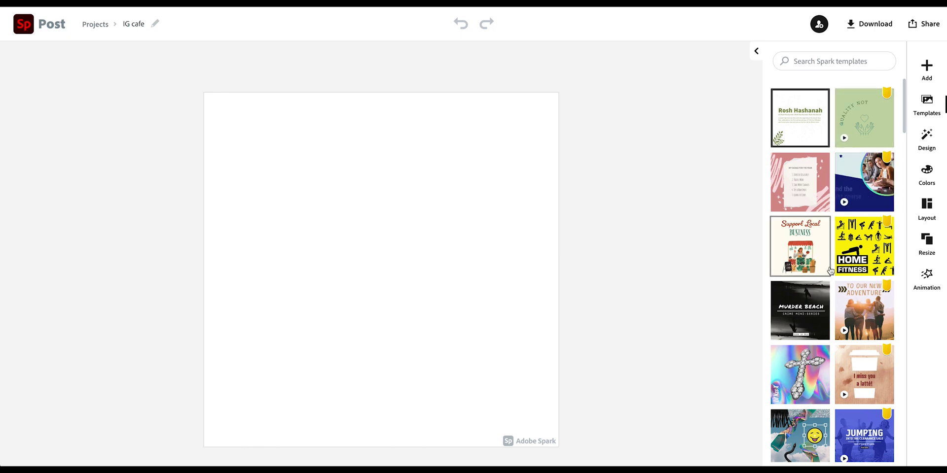
scroll(830, 271, down, 5)
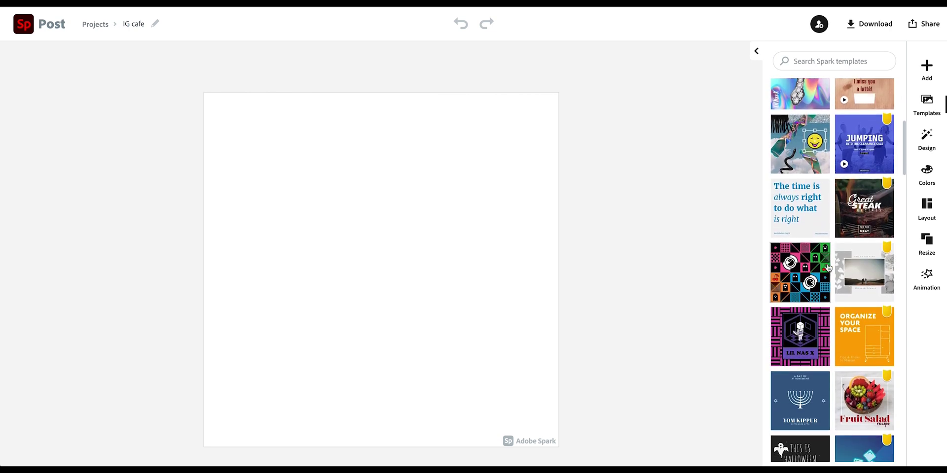
scroll(798, 263, down, 5)
scroll(799, 264, up, 10)
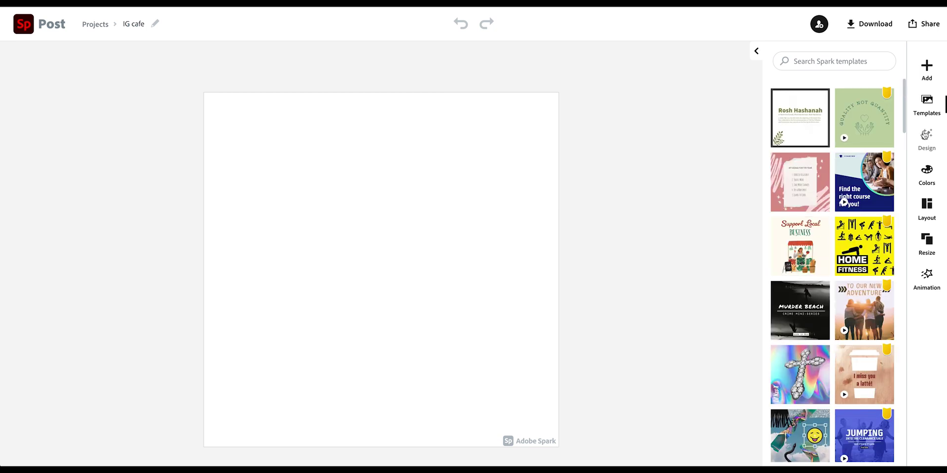
- Browse the post's design variations and bring up its colour palette options
click(926, 136)
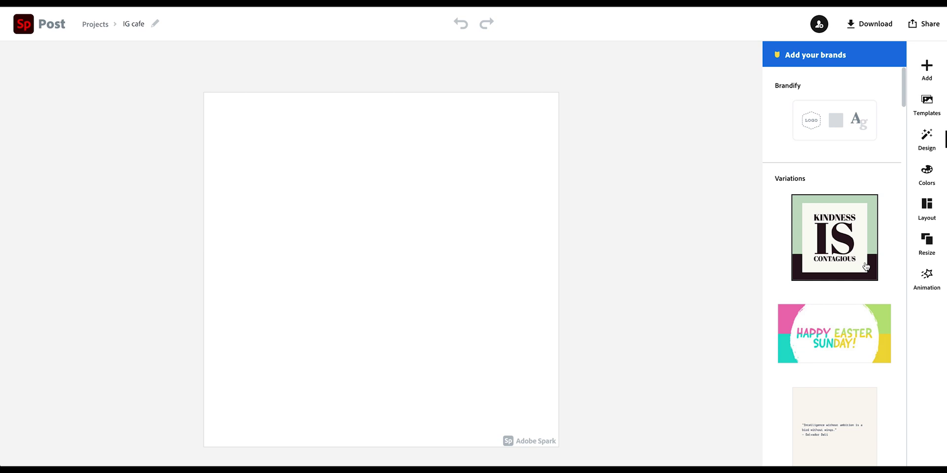
scroll(866, 266, down, 5)
scroll(867, 267, down, 10)
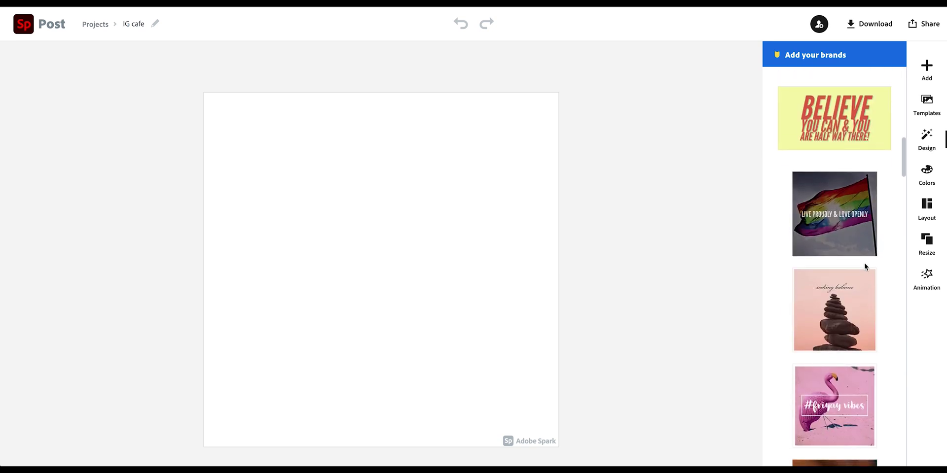
scroll(866, 268, down, 6)
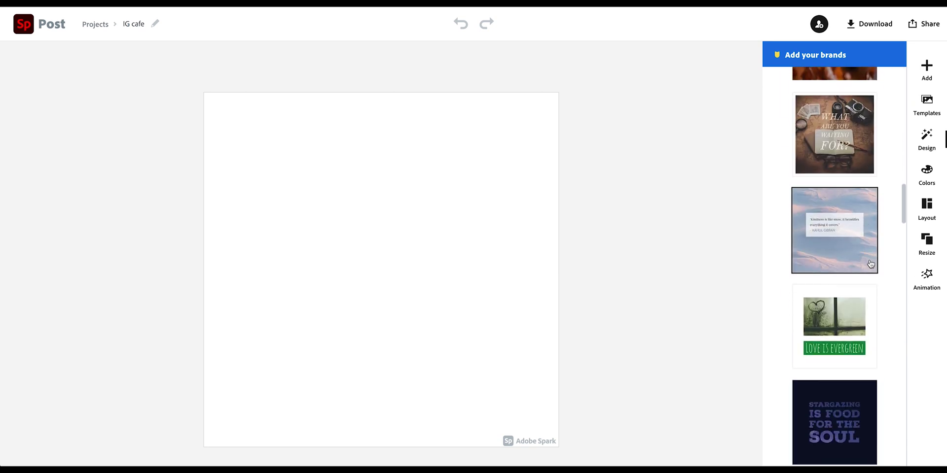
scroll(870, 264, up, 5)
scroll(860, 269, up, 7)
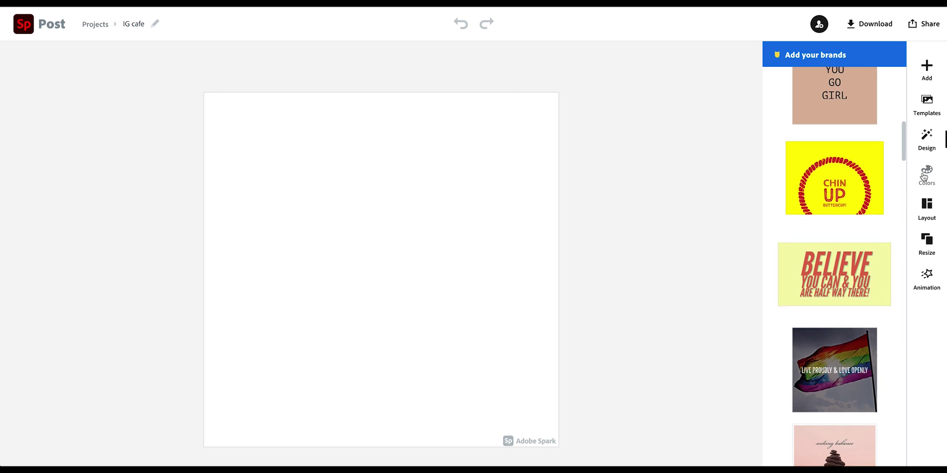
click(925, 174)
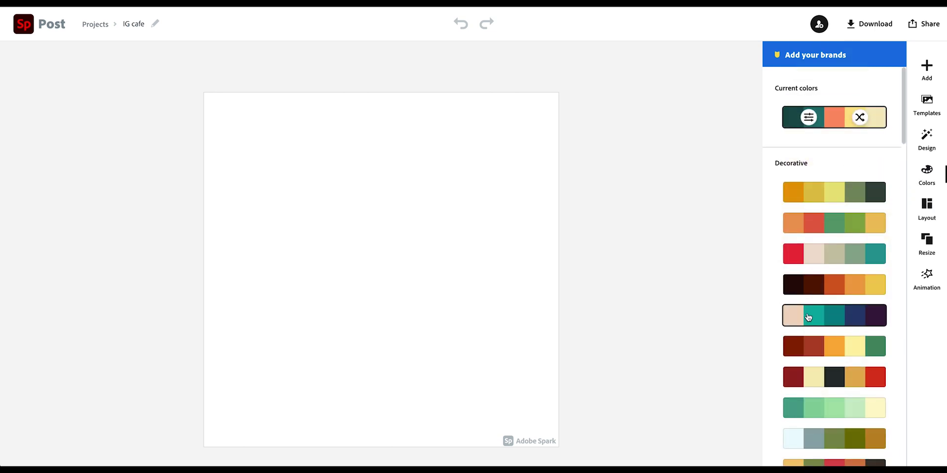
scroll(807, 321, down, 5)
scroll(809, 318, up, 5)
- Replace the second current colour with white (FFFFFF) sampled from the canvas and save
click(809, 125)
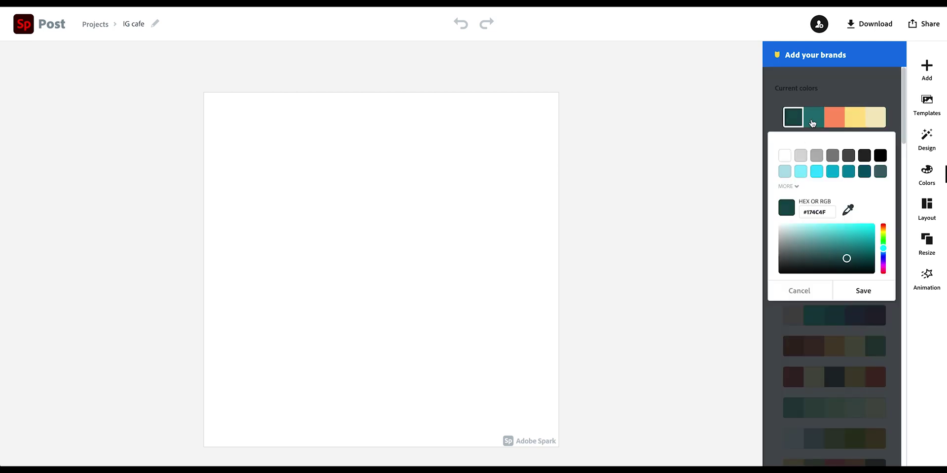
drag(849, 253, 859, 236)
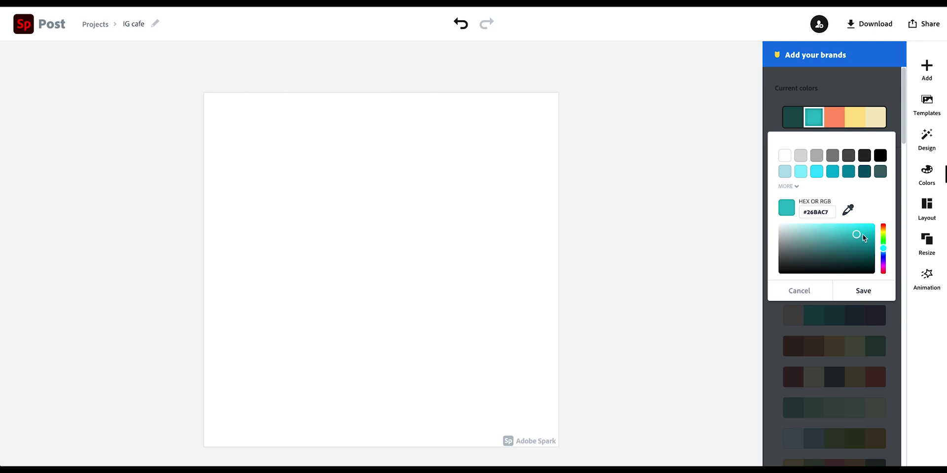
click(847, 213)
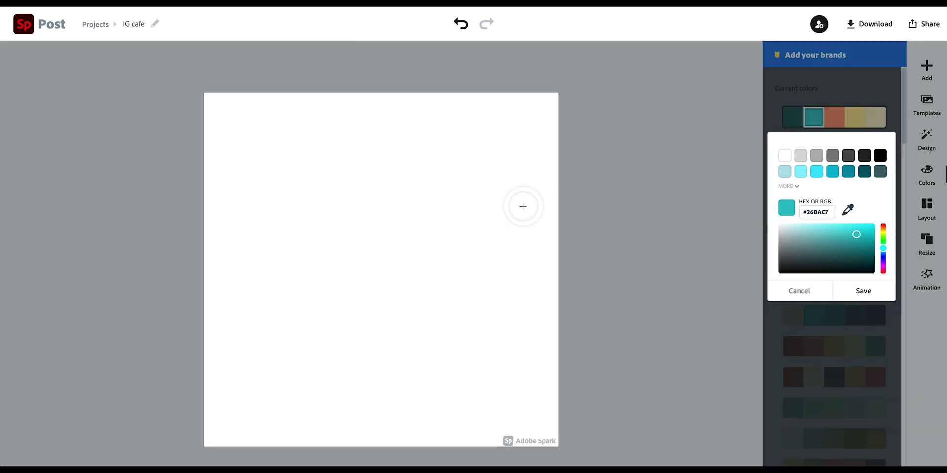
click(522, 205)
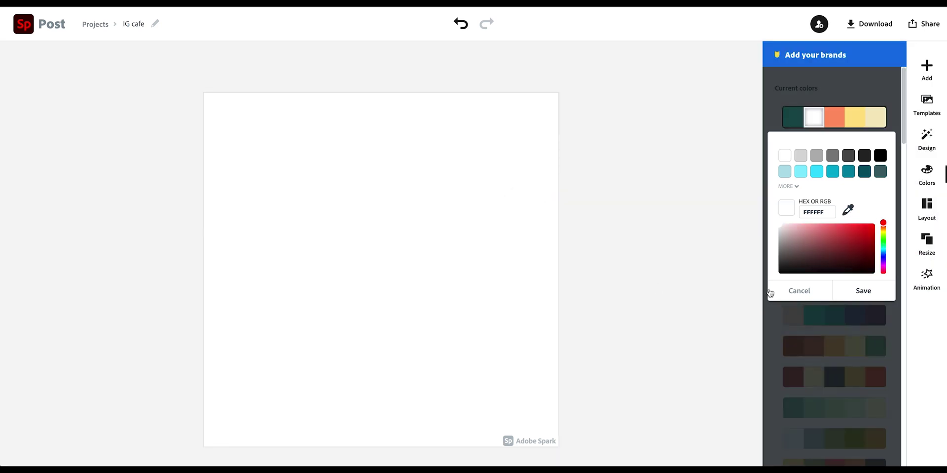
click(870, 296)
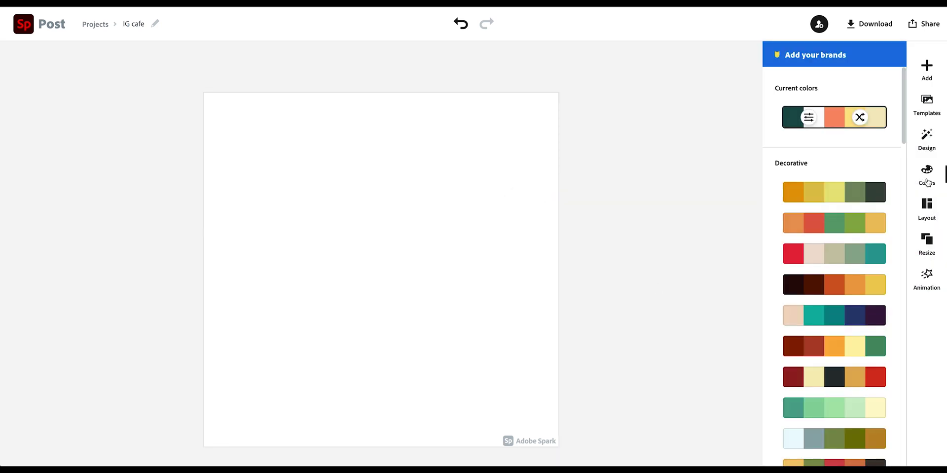
- Try the three-cell Grid layout, then return the post to the single-cell Simple layout
click(927, 212)
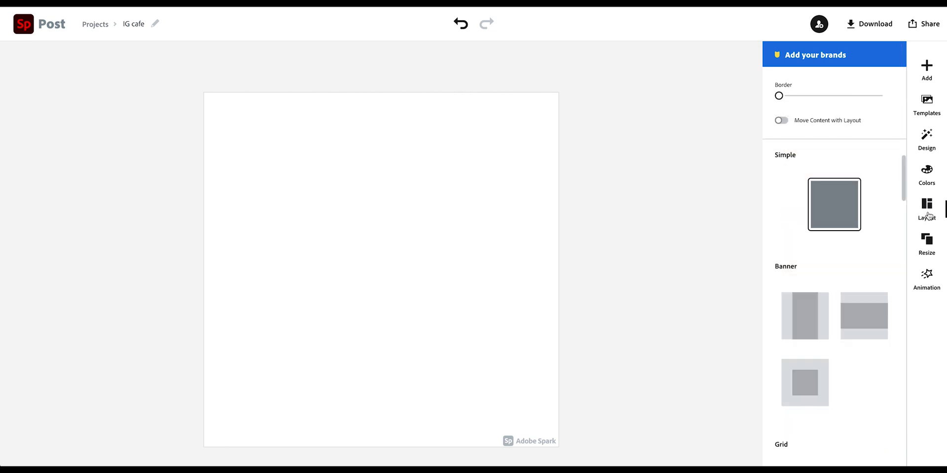
scroll(859, 335, down, 10)
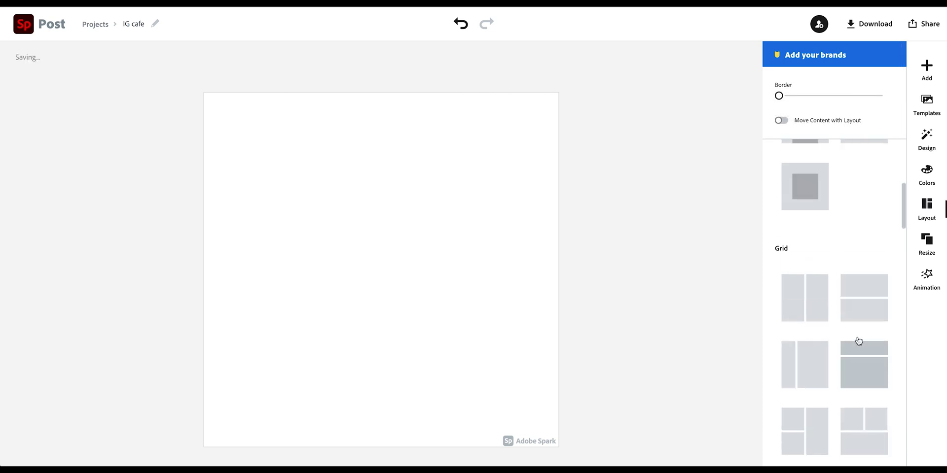
click(865, 249)
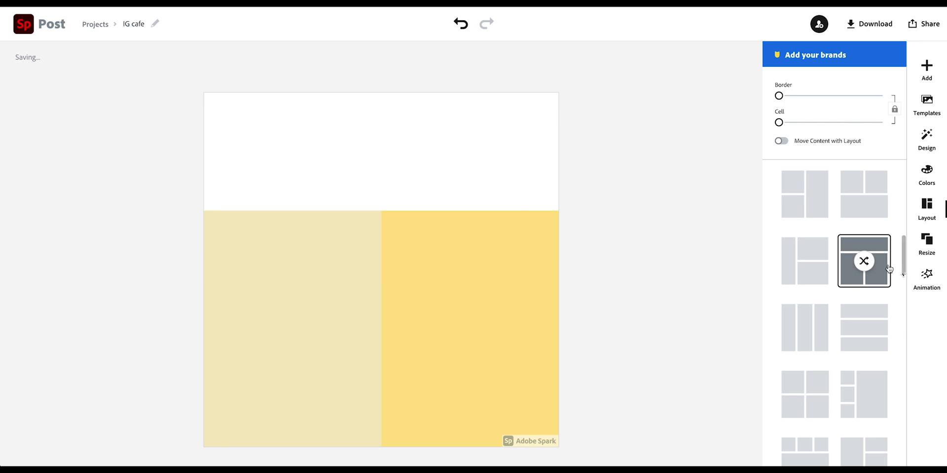
scroll(882, 276, up, 10)
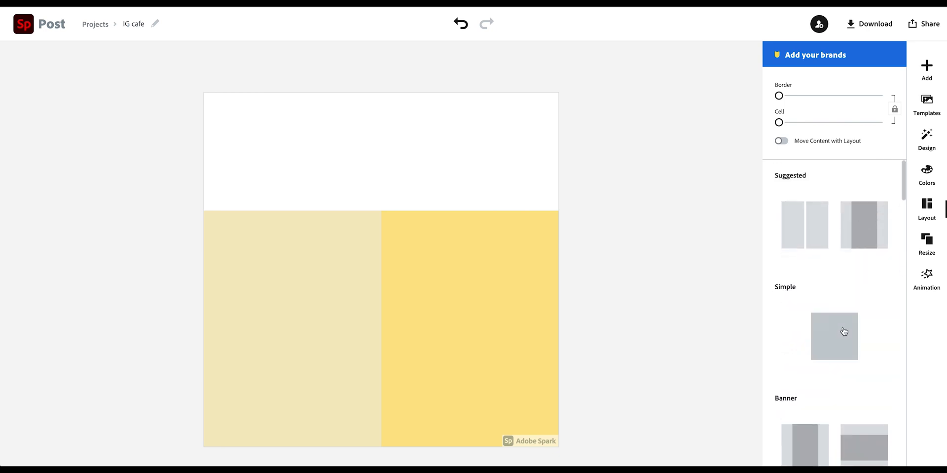
click(844, 334)
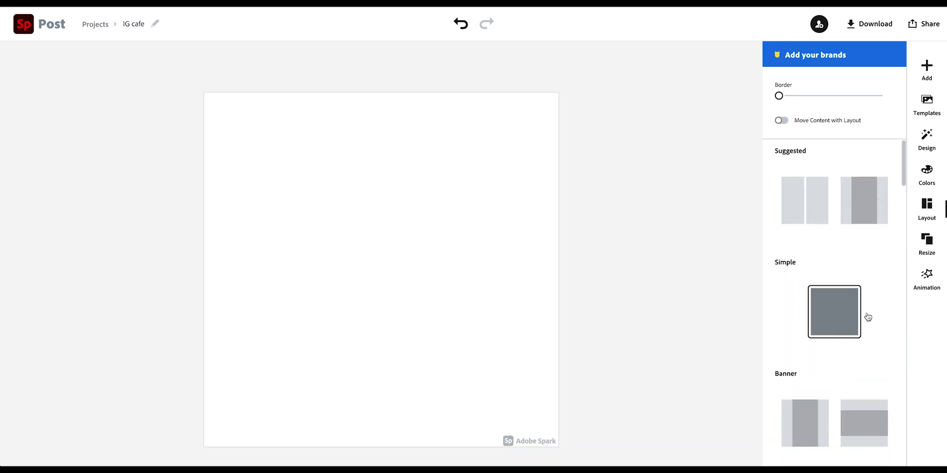
- Try Instagram Portrait 1080 x 1350, then resize the post back to square 1080 x 1080
click(923, 246)
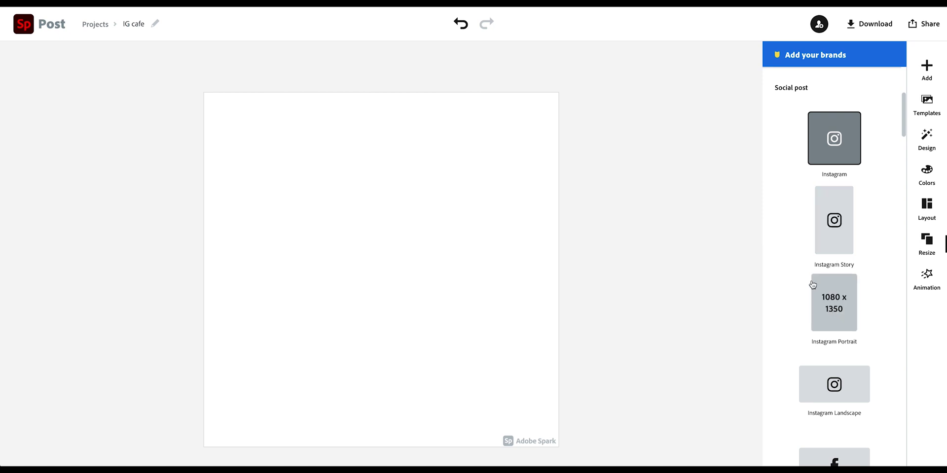
click(839, 304)
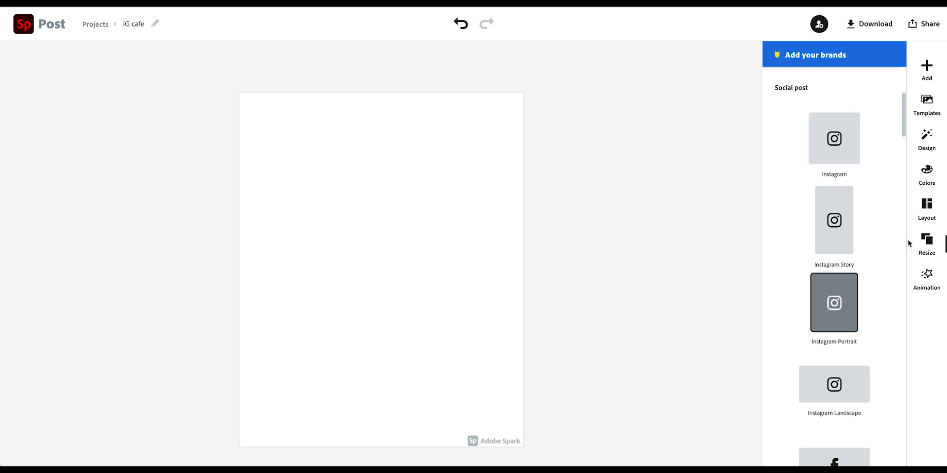
scroll(868, 306, down, 7)
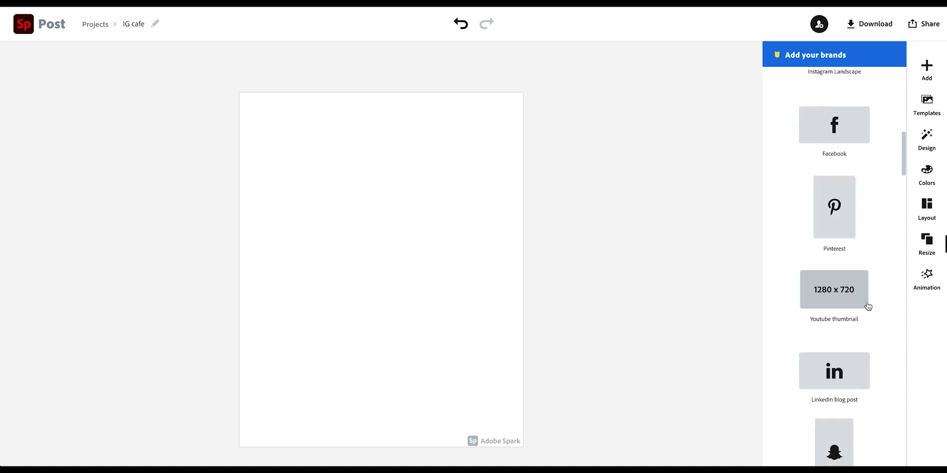
scroll(868, 306, down, 1)
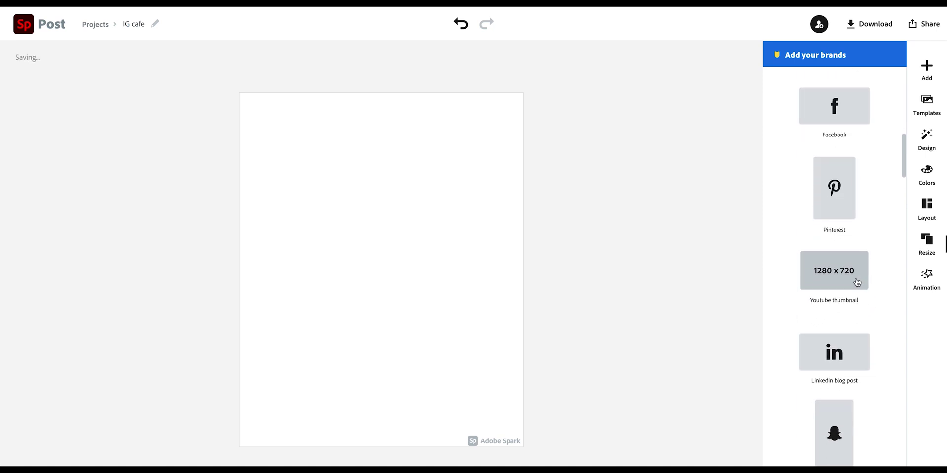
scroll(852, 243, up, 10)
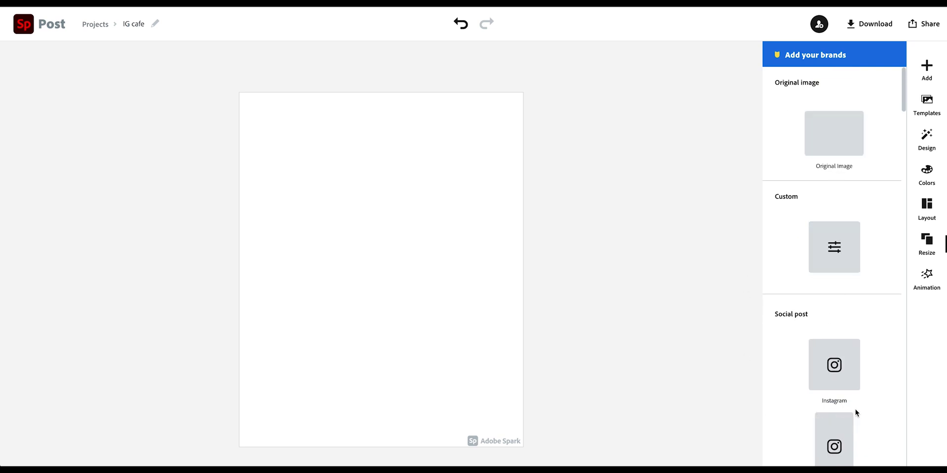
click(834, 365)
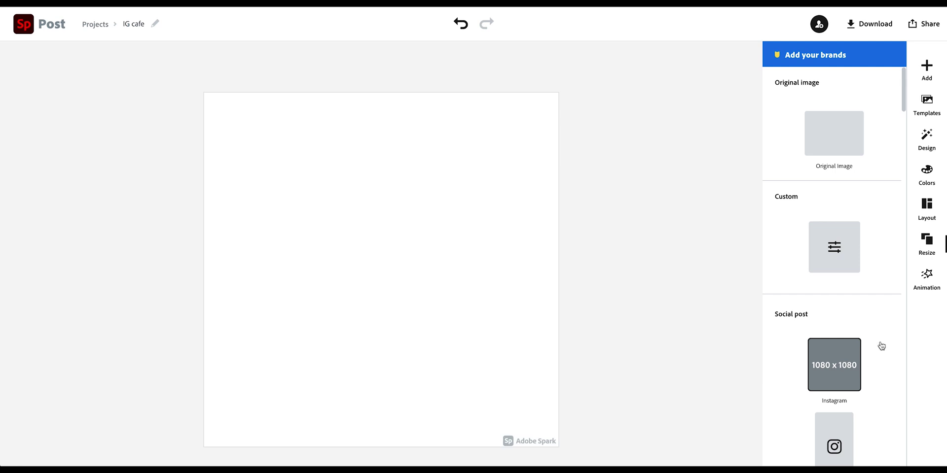
- Look over the animation options, then bring up the template gallery
click(922, 285)
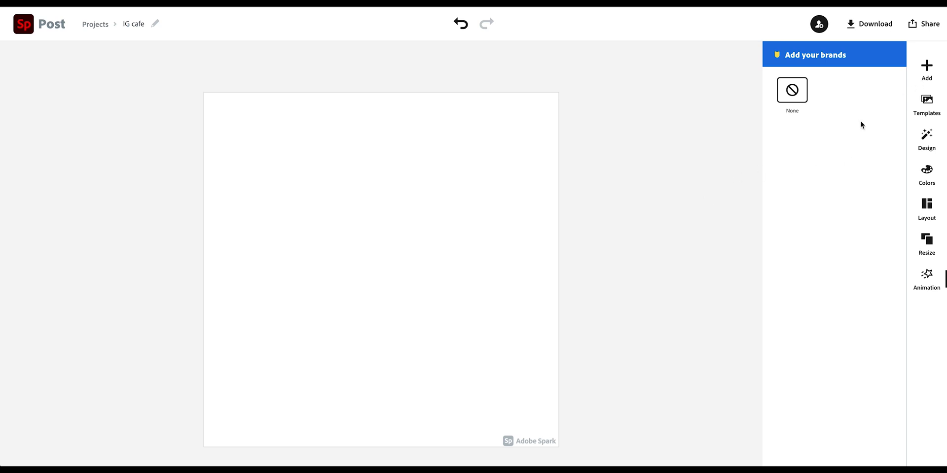
click(927, 105)
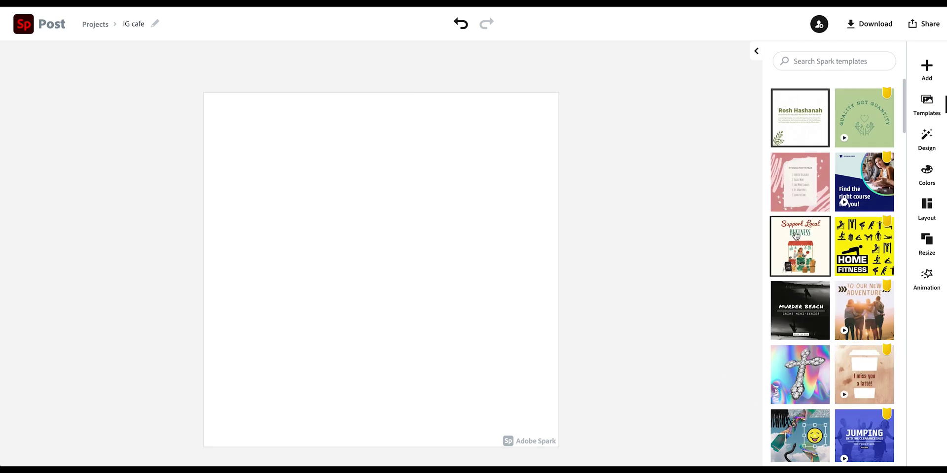
- Create a post from the Support Local Business template and rename the project 'IG cafe'
click(795, 237)
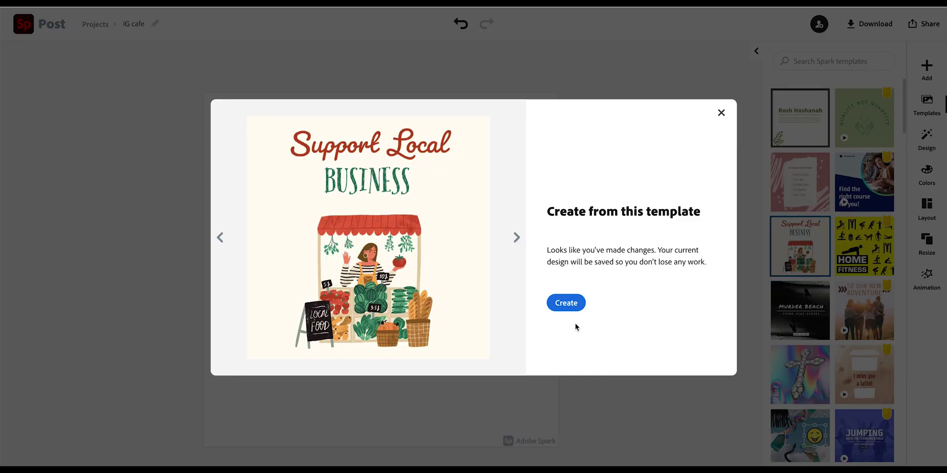
click(562, 304)
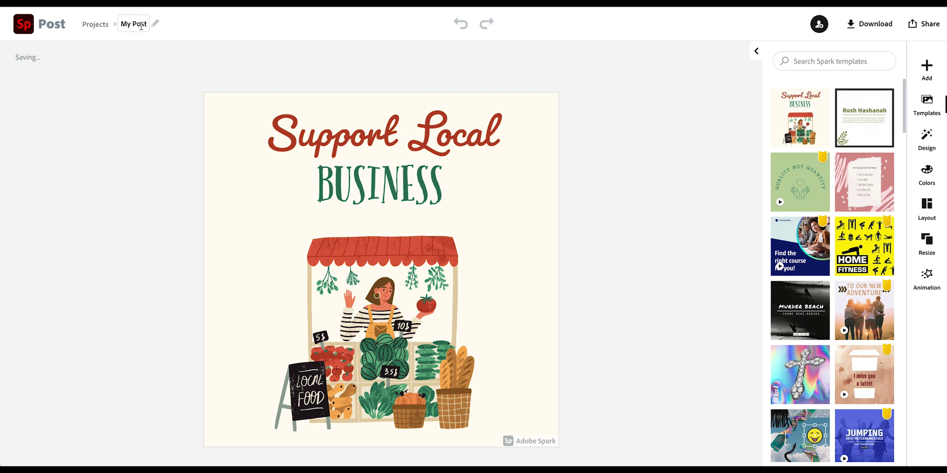
click(141, 23)
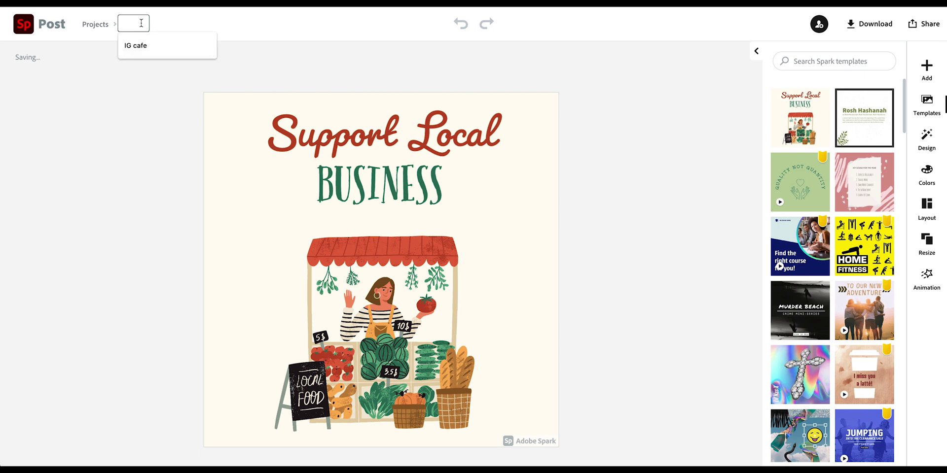
text(IG cafe)
key(Return)
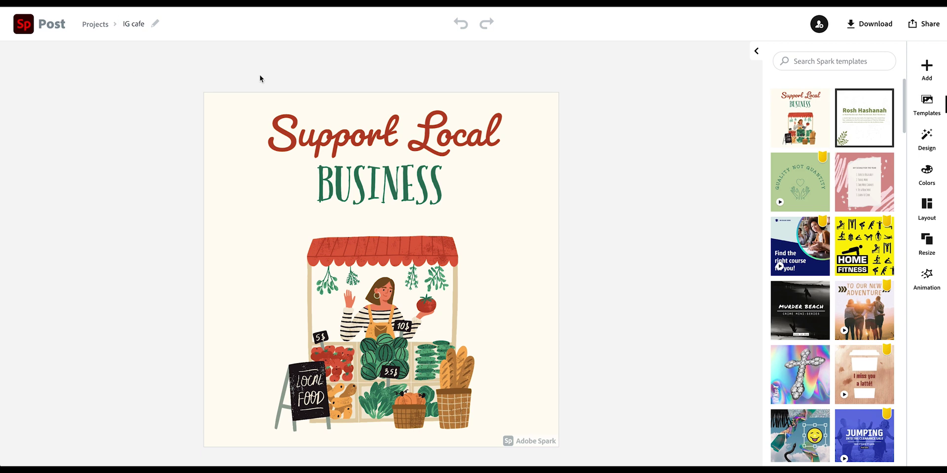
- Select the 'Support Local' headline among the template's elements
click(383, 141)
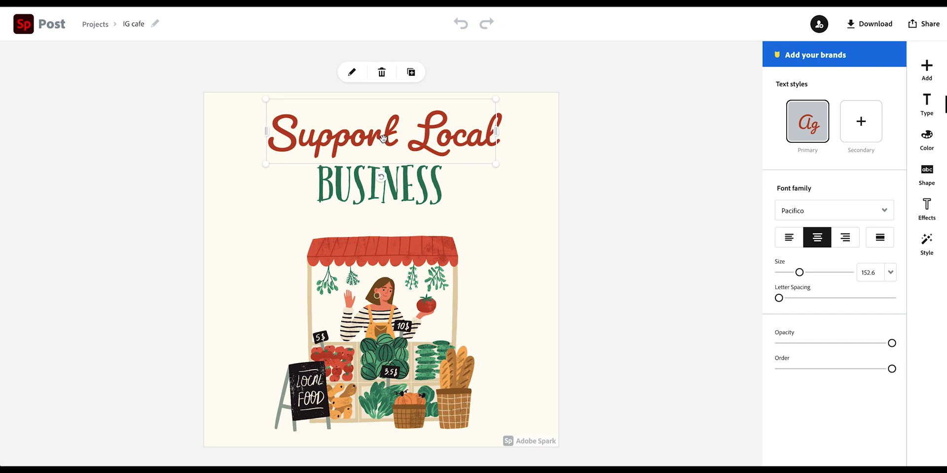
click(406, 185)
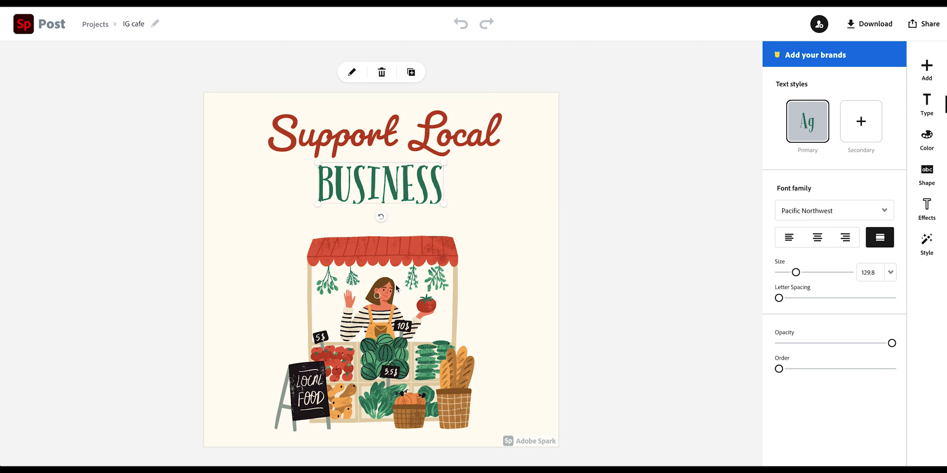
click(397, 291)
click(403, 180)
click(390, 137)
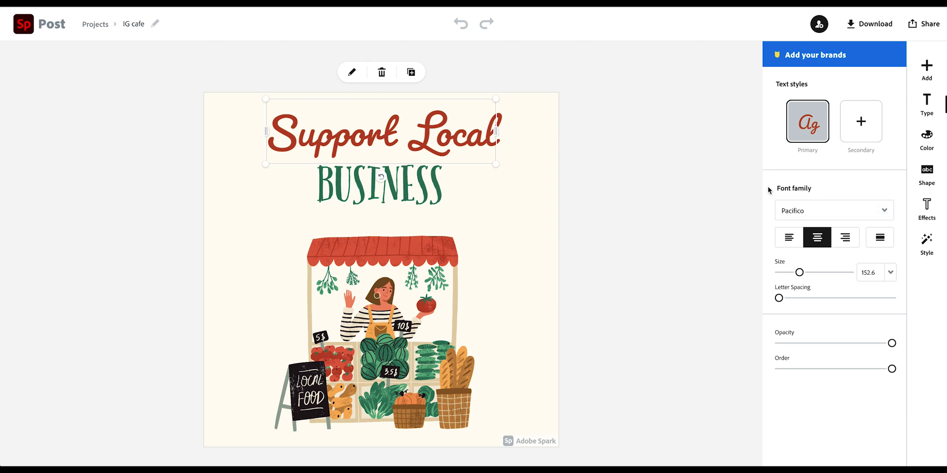
click(663, 246)
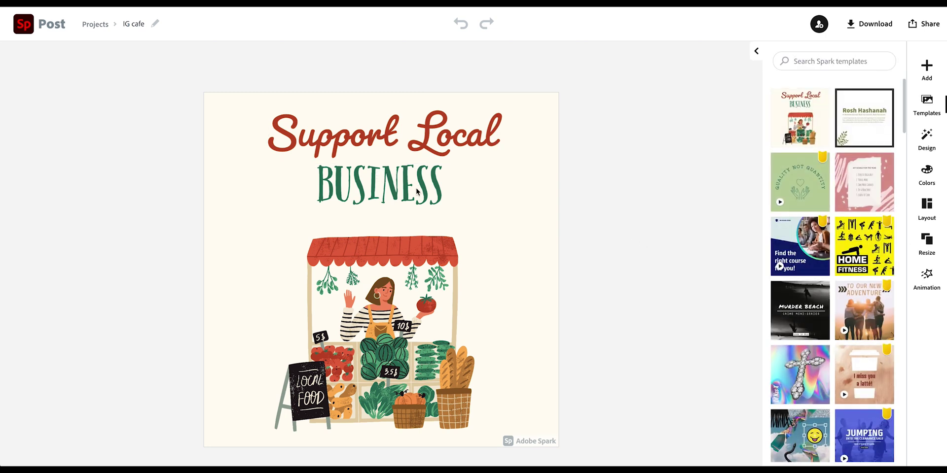
click(432, 143)
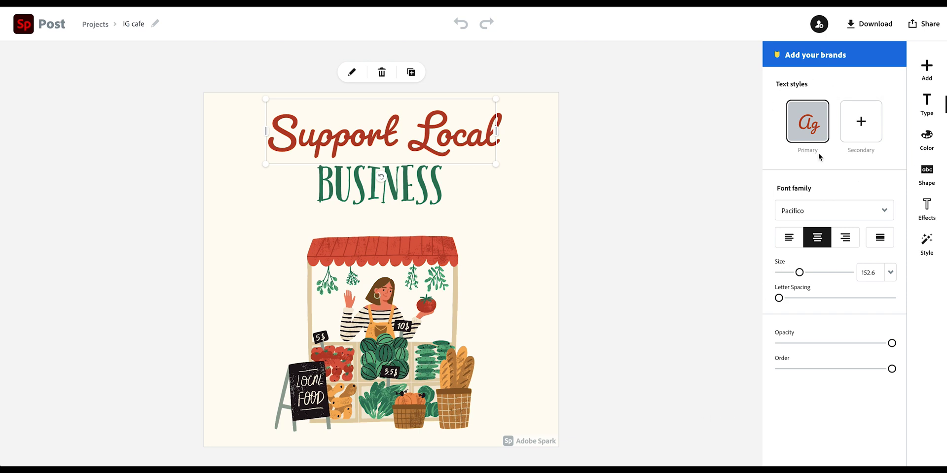
- Set the headline font to Lora at size 118, keeping full opacity
click(833, 211)
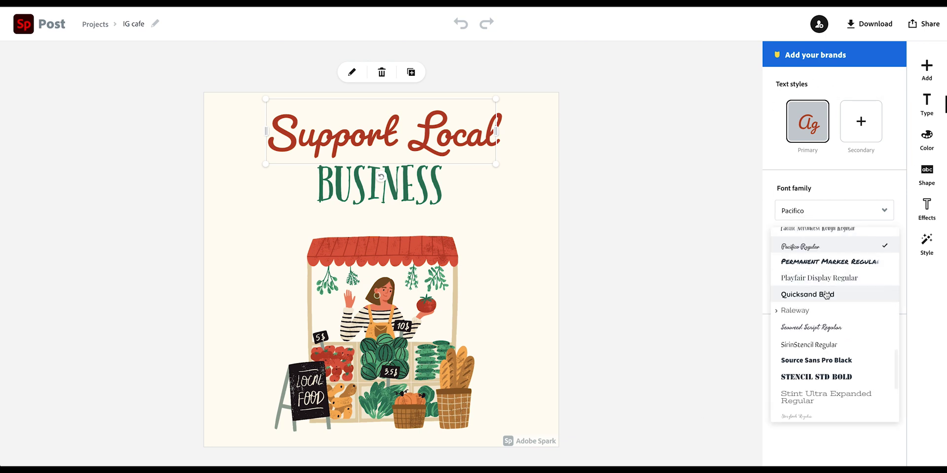
click(826, 295)
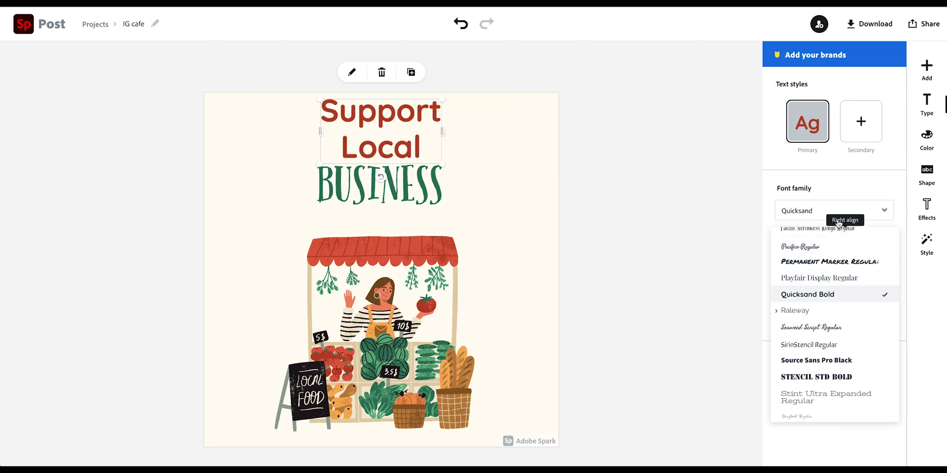
scroll(831, 266, up, 3)
click(831, 260)
drag(797, 274, 779, 298)
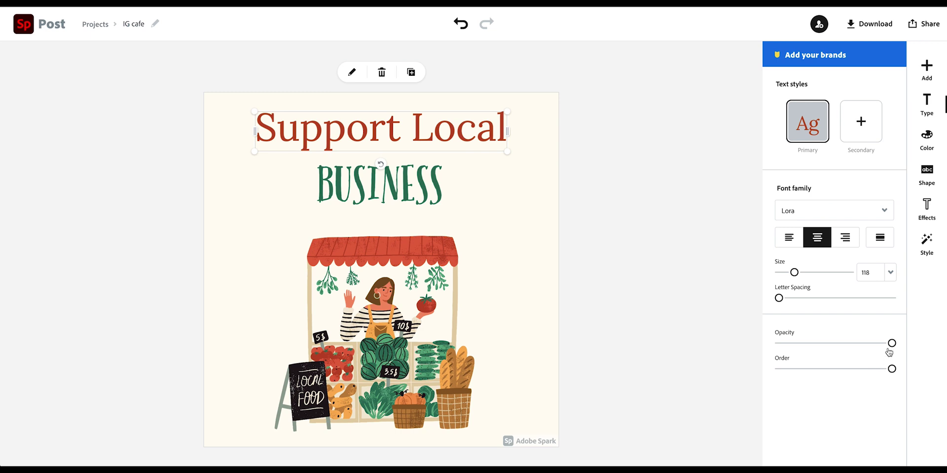
mouse_move(891, 344)
mouse_down()
mouse_move(822, 344)
mouse_move(901, 347)
mouse_up()
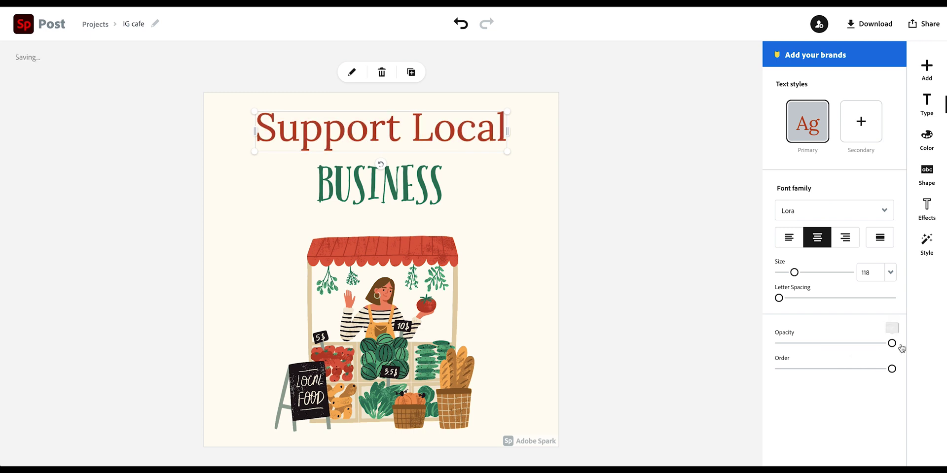
click(927, 139)
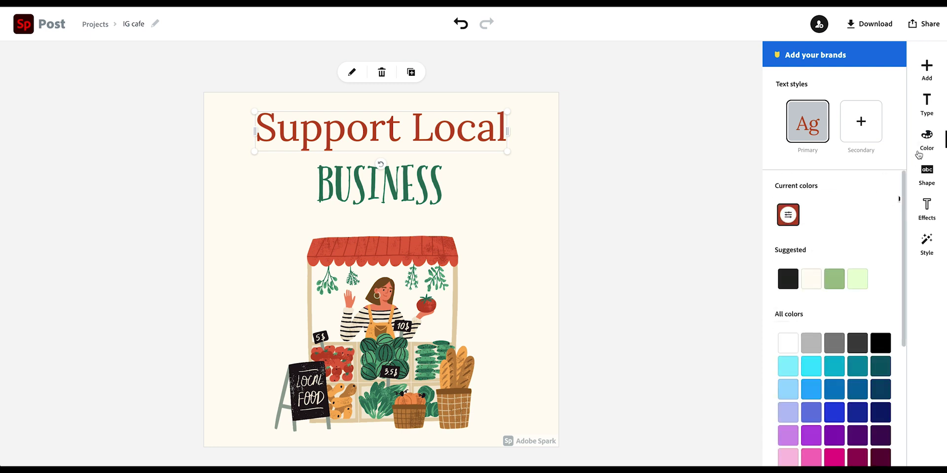
- Recolour the headline teal by adjusting cyan to #2BBEDC and saving it
click(811, 366)
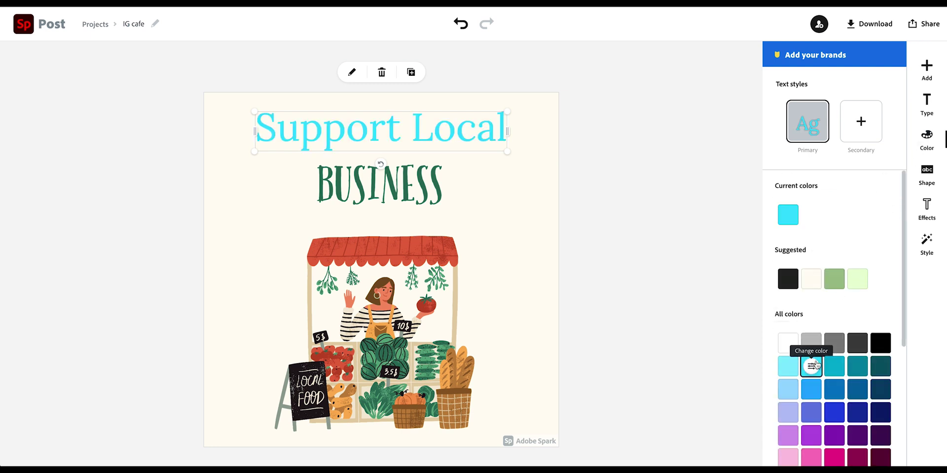
click(812, 366)
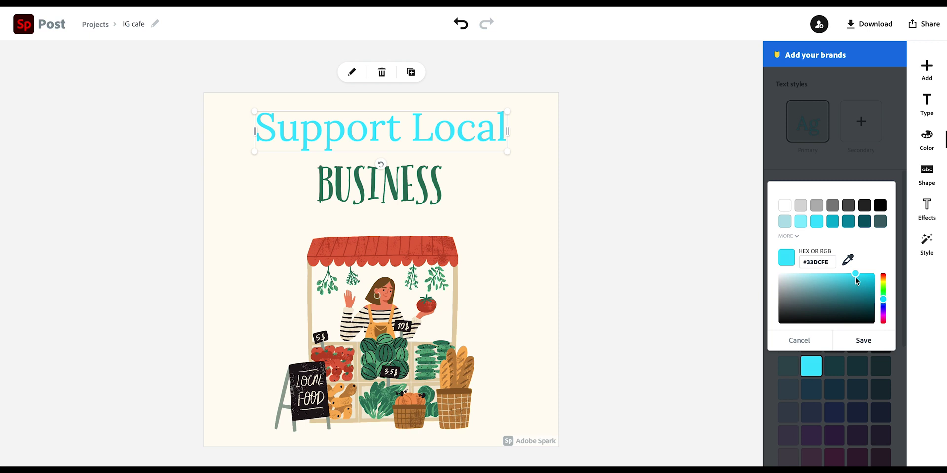
drag(856, 278, 856, 284)
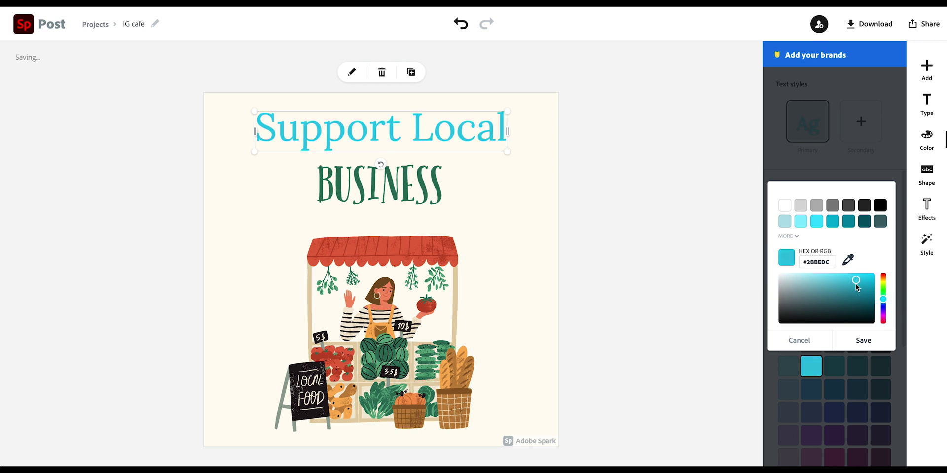
click(909, 292)
- Try hexagon, diamond, square and pill backing shapes, then leave the headline with none
click(927, 175)
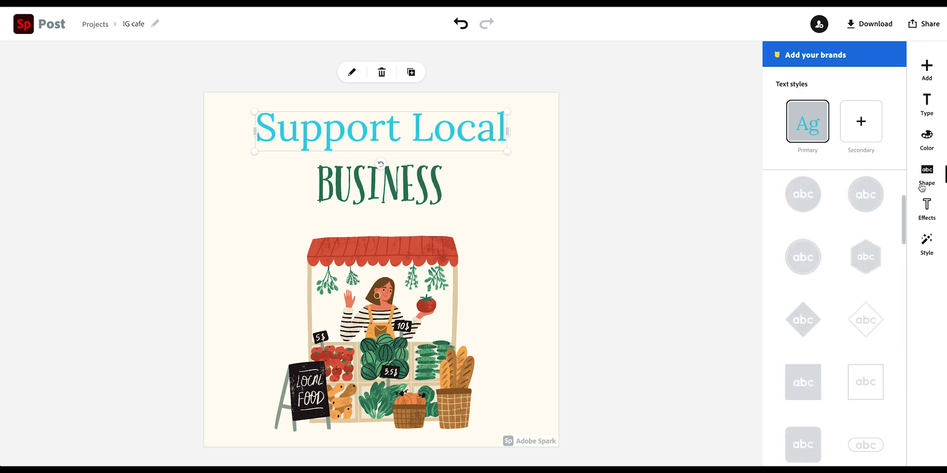
click(866, 262)
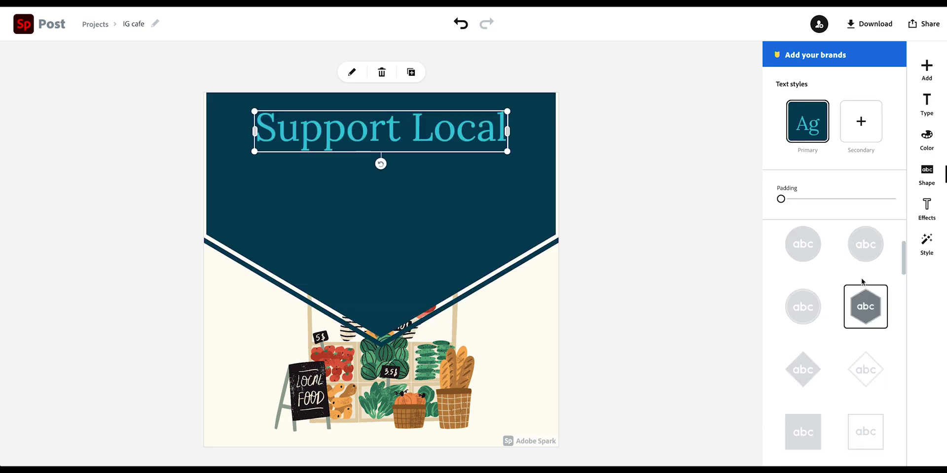
click(866, 370)
click(867, 425)
scroll(865, 425, down, 5)
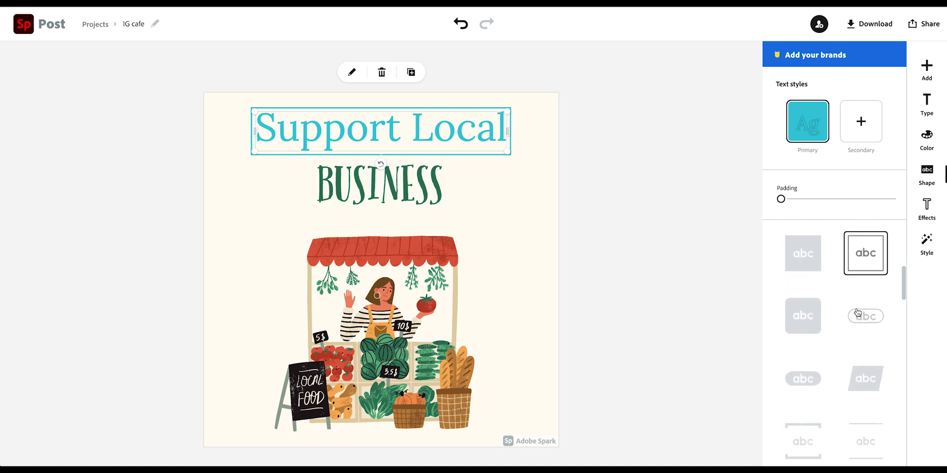
click(799, 387)
scroll(840, 326, up, 5)
click(804, 269)
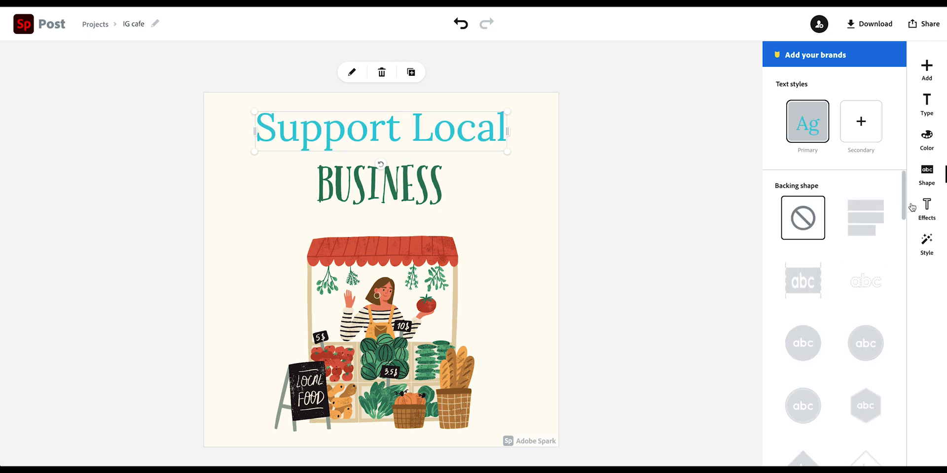
- Give the headline a Shadow & Outline effect with shadow distance 60
click(926, 209)
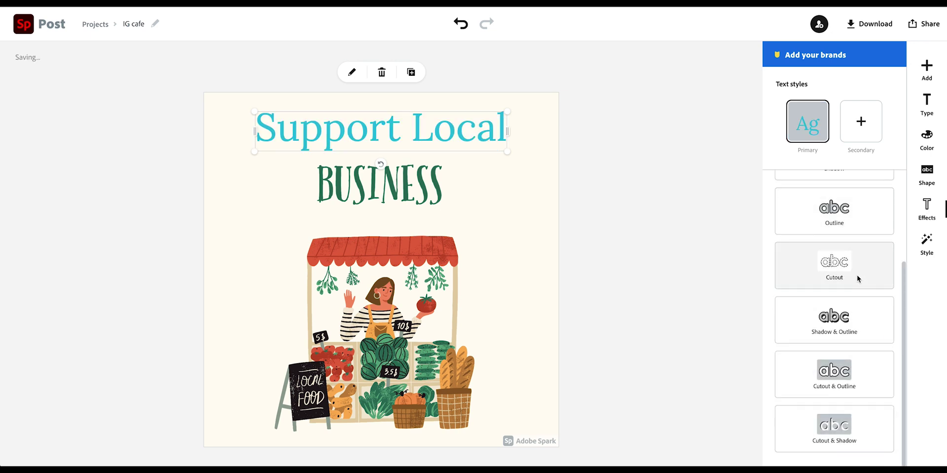
click(856, 323)
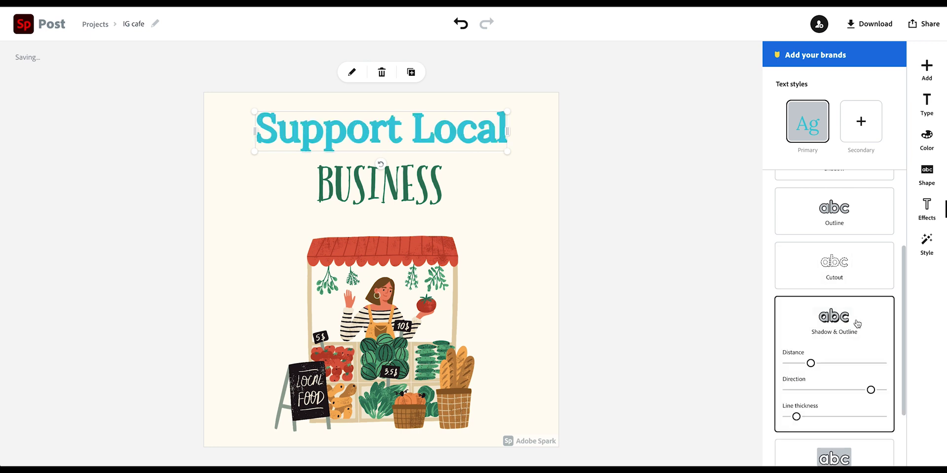
mouse_move(810, 364)
mouse_down()
mouse_move(880, 363)
mouse_move(818, 373)
mouse_up()
- Set the headline's text effect to None and try style suggestions, leaving it plain
scroll(833, 306, up, 3)
click(838, 234)
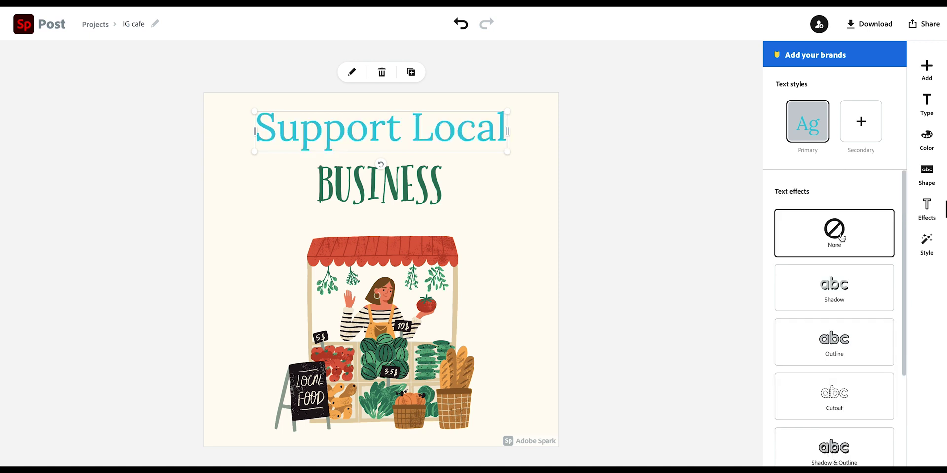
click(926, 244)
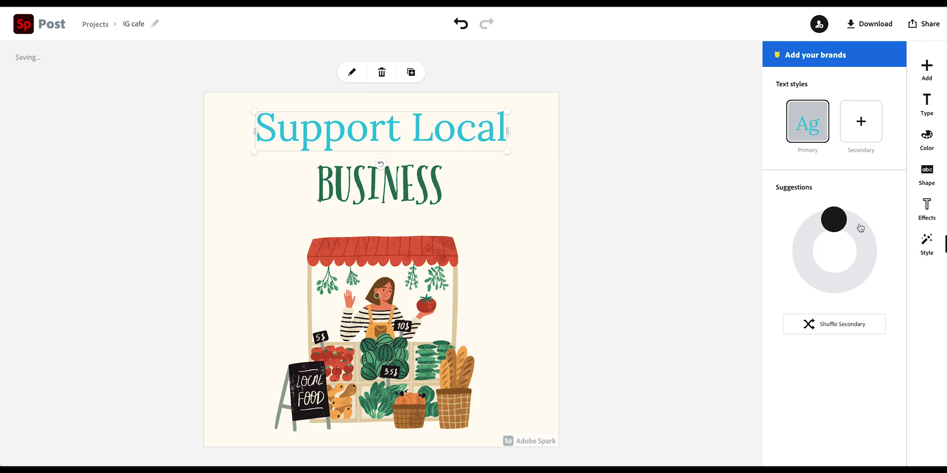
mouse_move(837, 221)
mouse_down()
mouse_move(863, 241)
mouse_move(857, 270)
mouse_move(837, 281)
mouse_move(810, 275)
mouse_move(795, 246)
mouse_move(834, 207)
mouse_move(871, 211)
mouse_move(873, 271)
mouse_move(857, 273)
mouse_move(863, 246)
mouse_move(805, 262)
mouse_move(845, 275)
mouse_move(849, 224)
mouse_move(837, 230)
mouse_up()
click(665, 161)
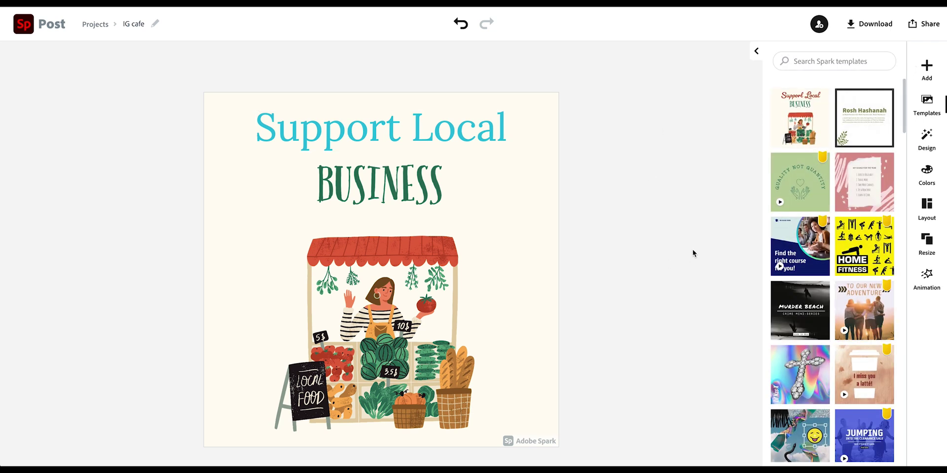
- Replace the BUSINESS line with the word 'CAFÉS'
key(Tab)
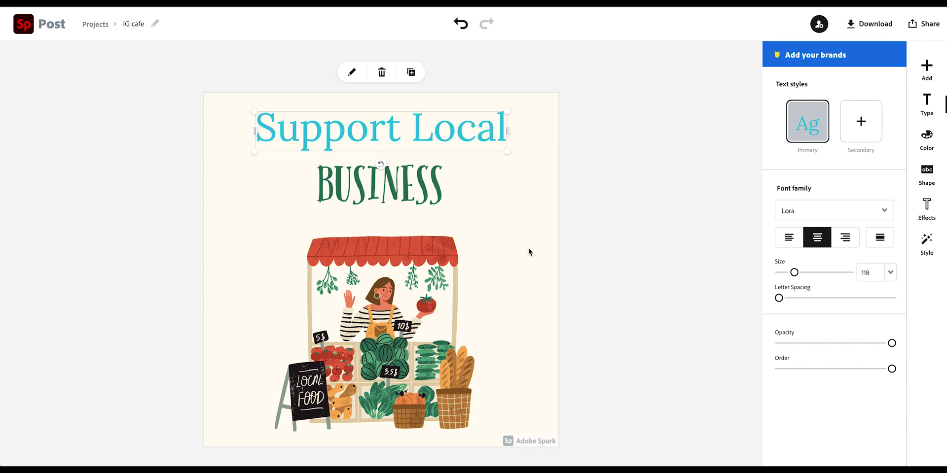
double_click(407, 181)
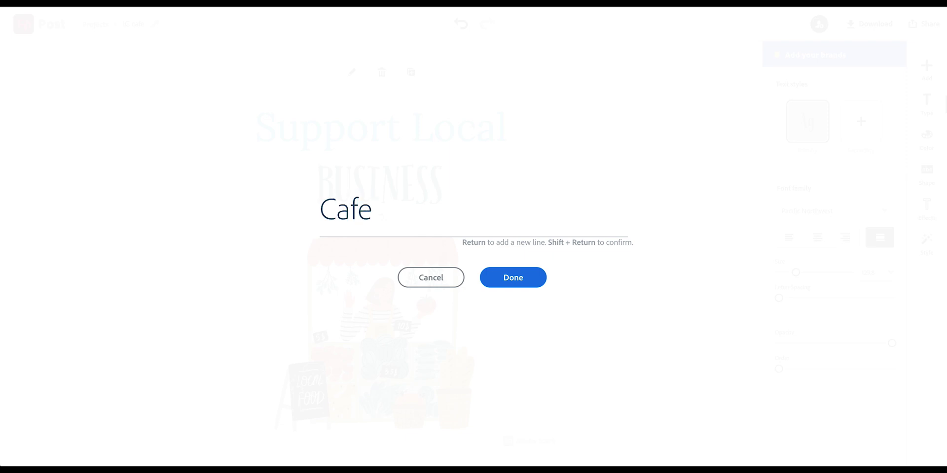
text(s)
key(BackSpace)
key(BackSpace)
text(e)
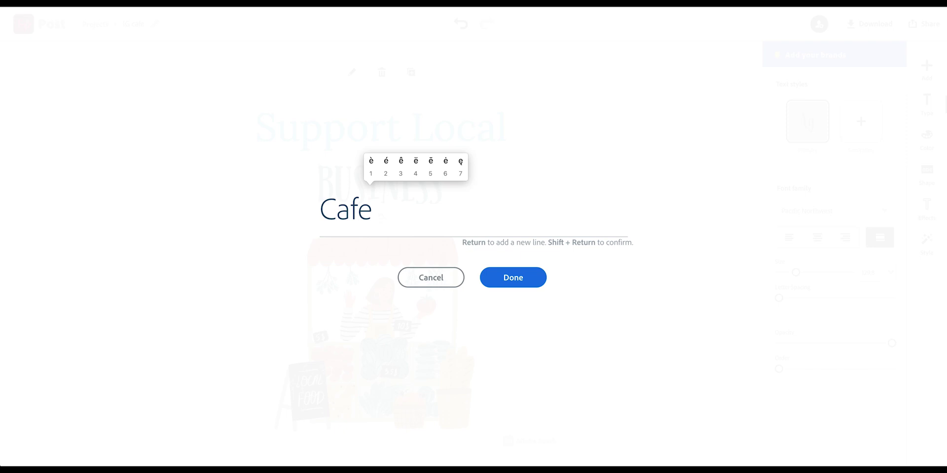
text(2s)
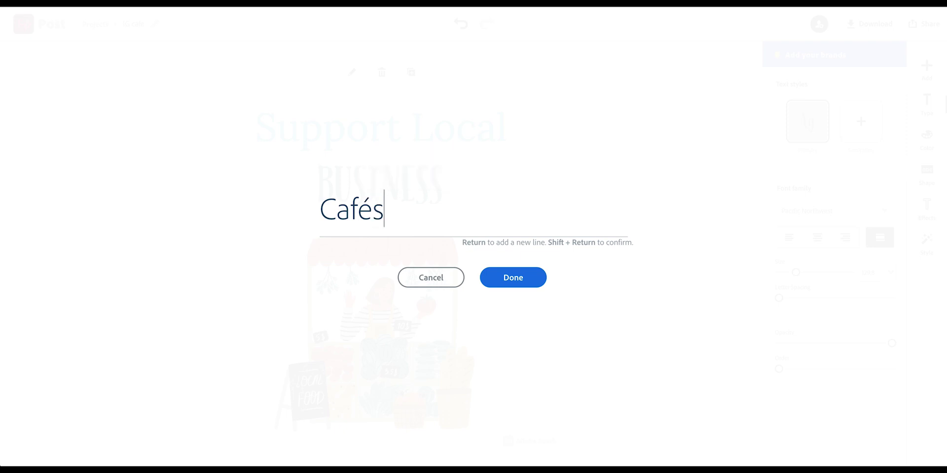
key(Return)
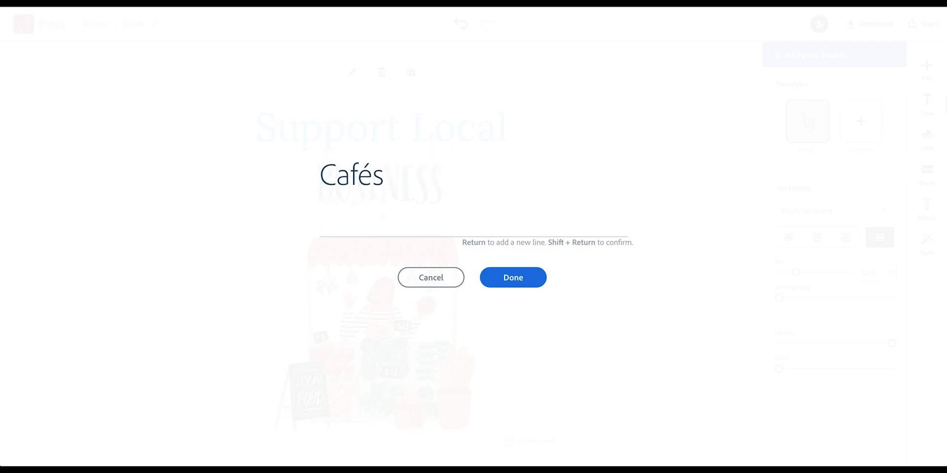
key(BackSpace)
click(535, 283)
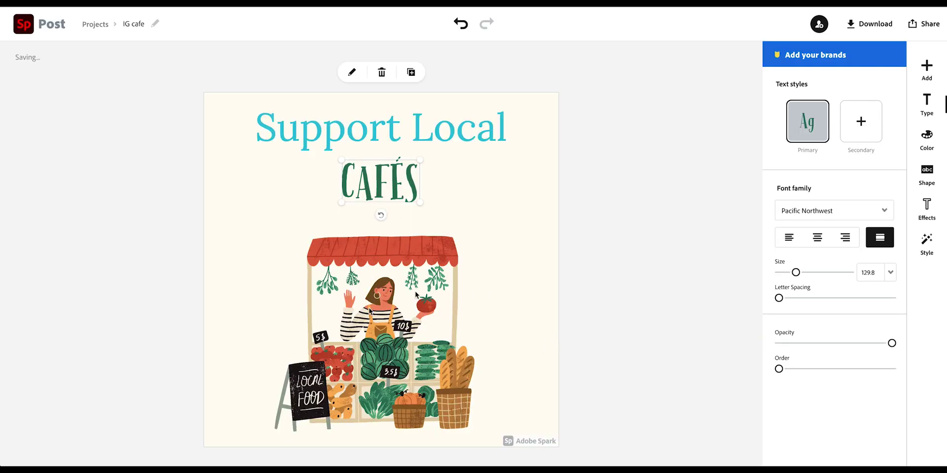
- Delete the market-stall illustration and open the free photo search under Add > Photo
click(389, 308)
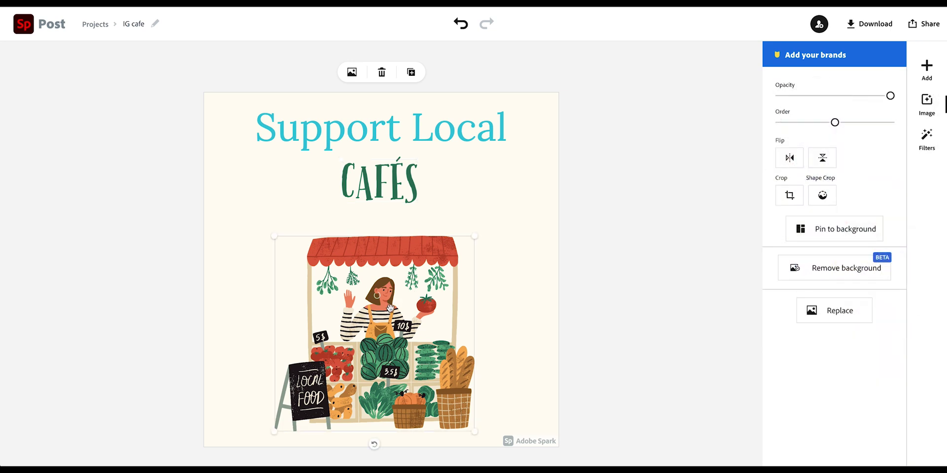
key(Delete)
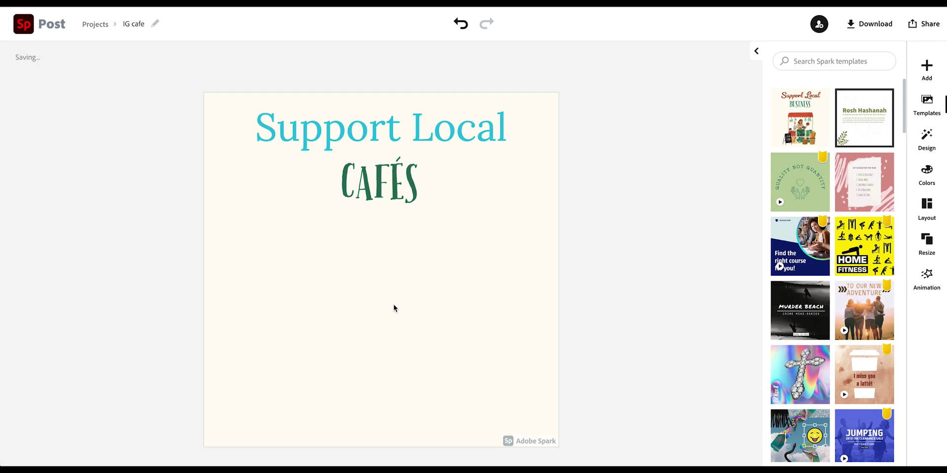
click(925, 70)
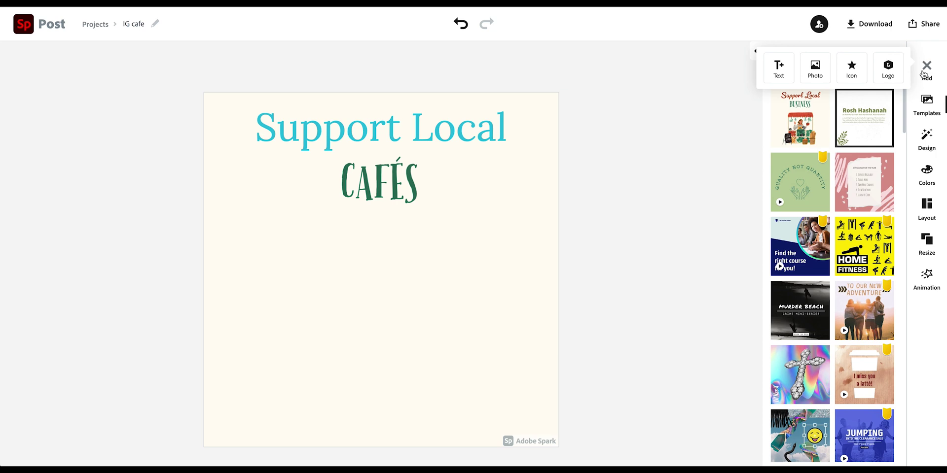
click(816, 65)
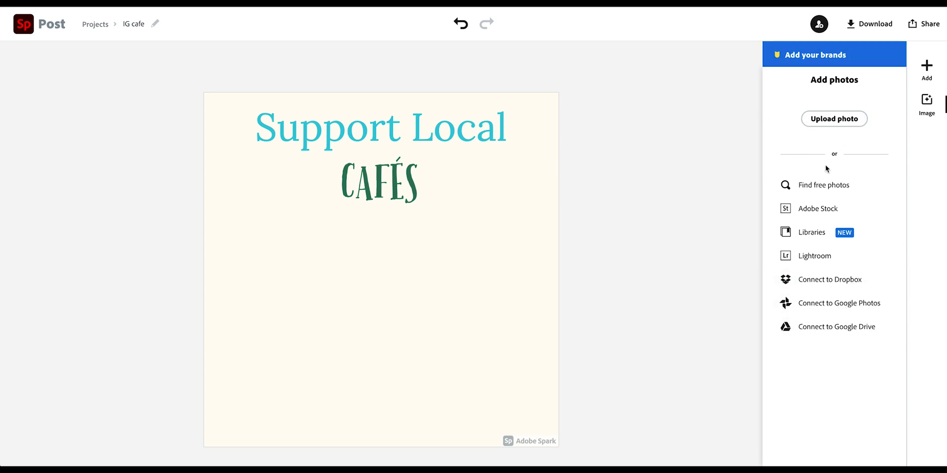
click(834, 185)
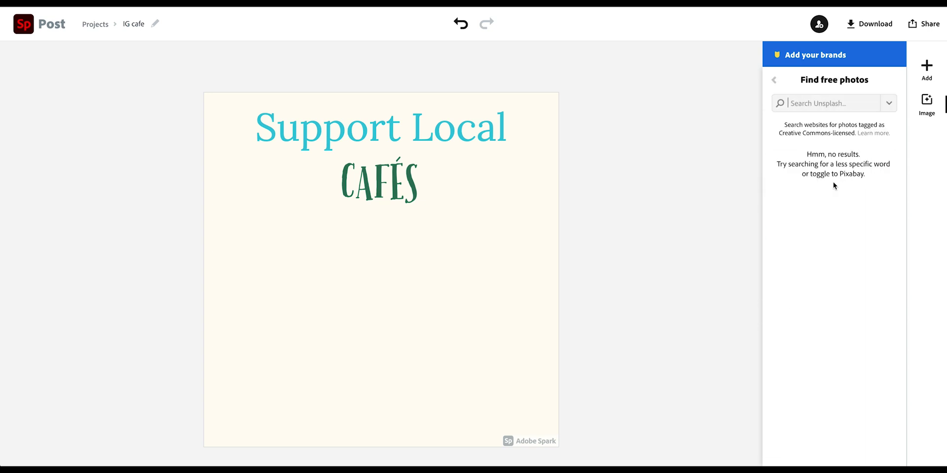
- Switch the free photo search source to Pixabay
click(827, 104)
click(888, 104)
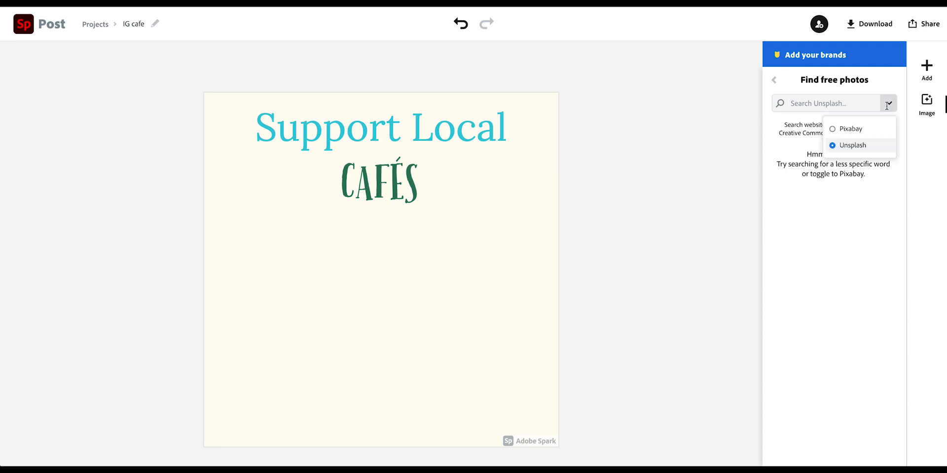
click(856, 133)
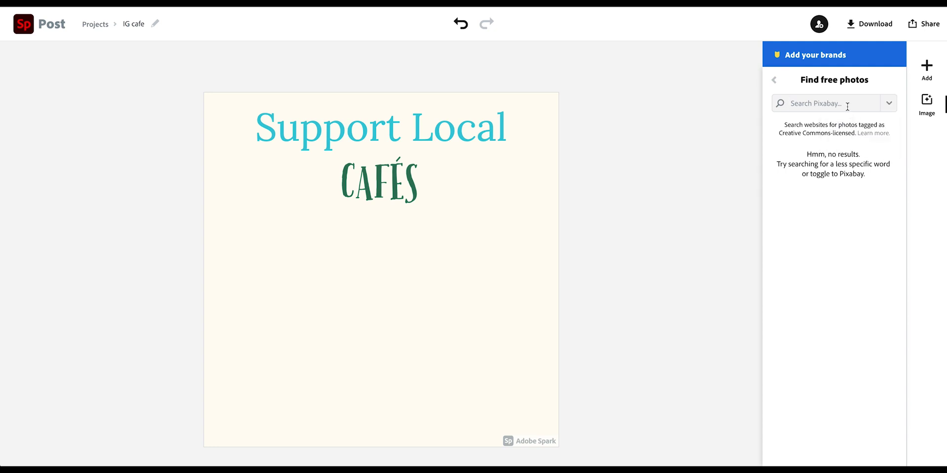
- Search for 'coffee' and pick a coffee photo from the results
click(847, 106)
text(coffee)
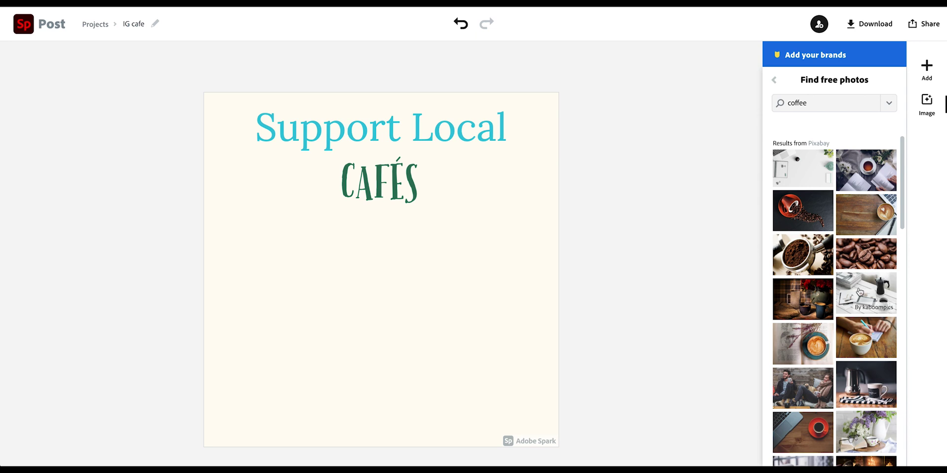
scroll(861, 287, down, 8)
scroll(859, 291, down, 10)
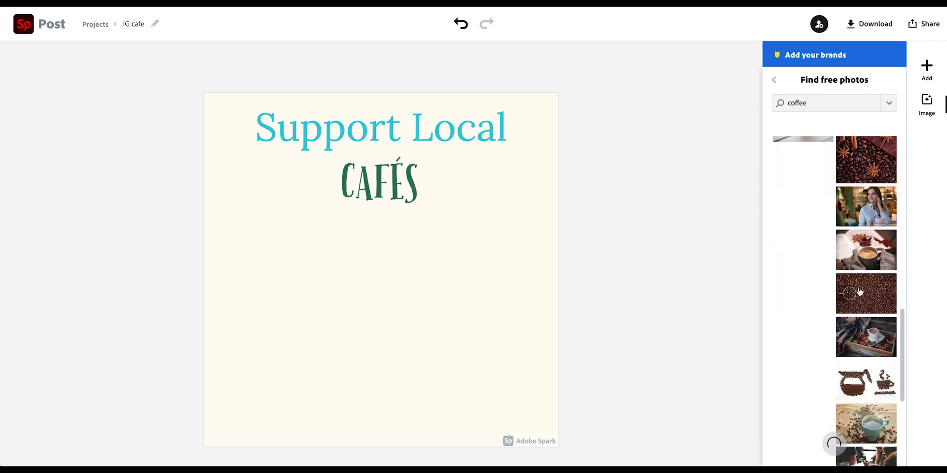
scroll(859, 292, down, 10)
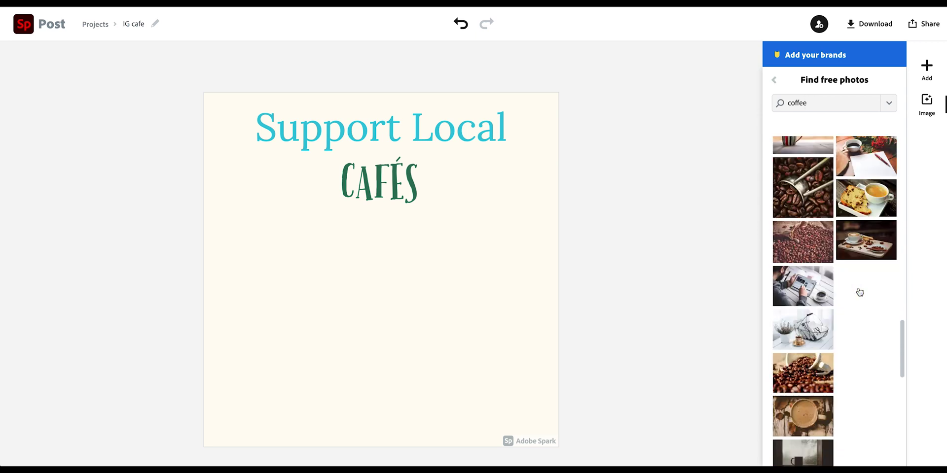
scroll(858, 292, down, 10)
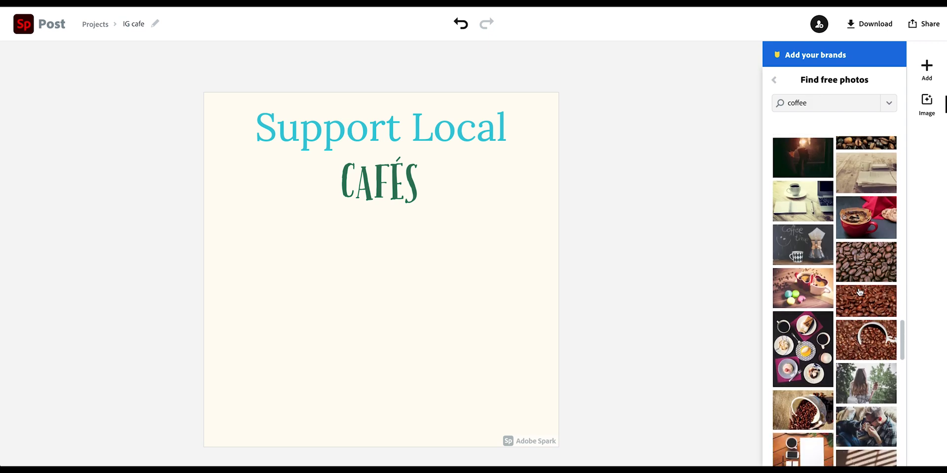
click(808, 335)
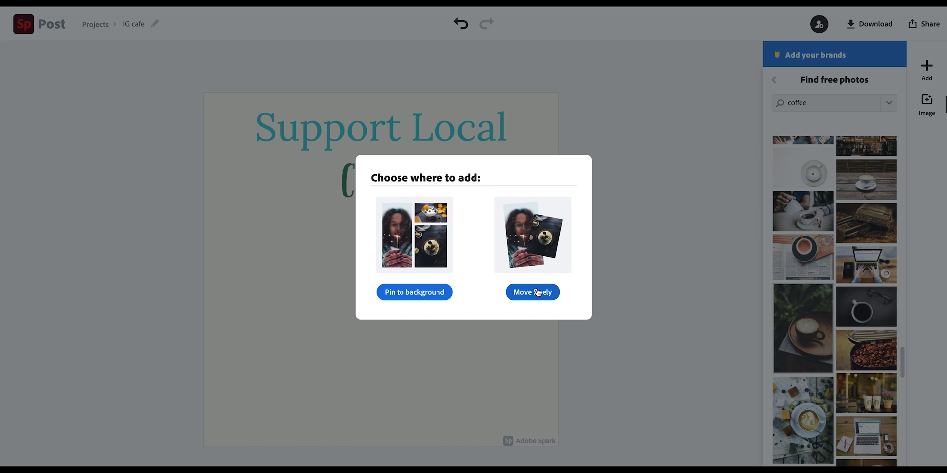
- Pin the latte photo to the background and reposition it in the frame
click(428, 294)
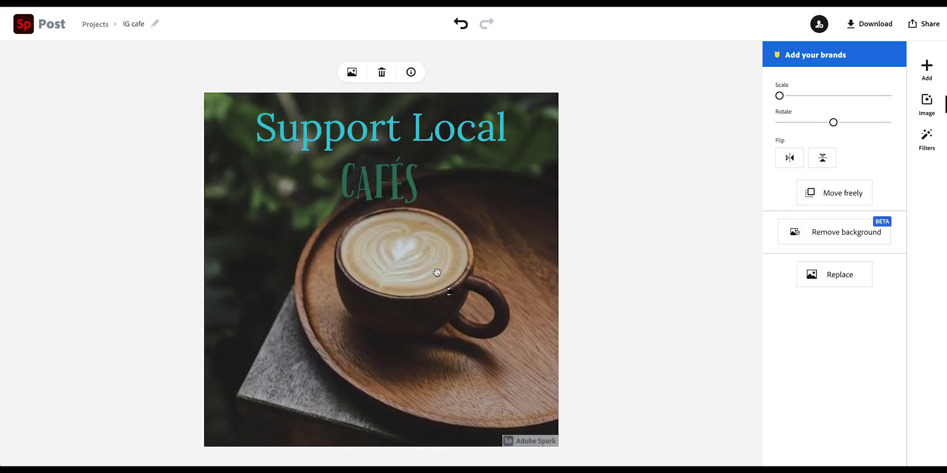
drag(418, 249, 409, 269)
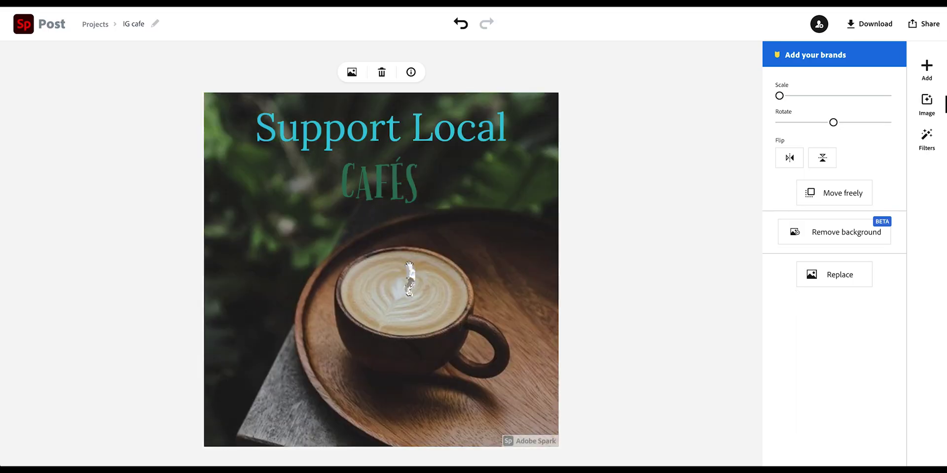
drag(432, 334, 442, 309)
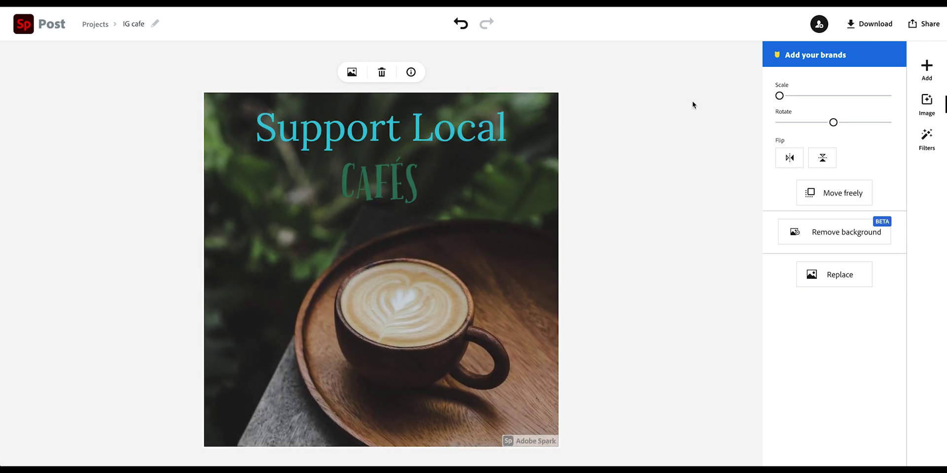
- Try scaling, rotating and flipping the background photo, then nudge it slightly down
drag(780, 97, 779, 96)
drag(832, 122, 830, 124)
click(790, 158)
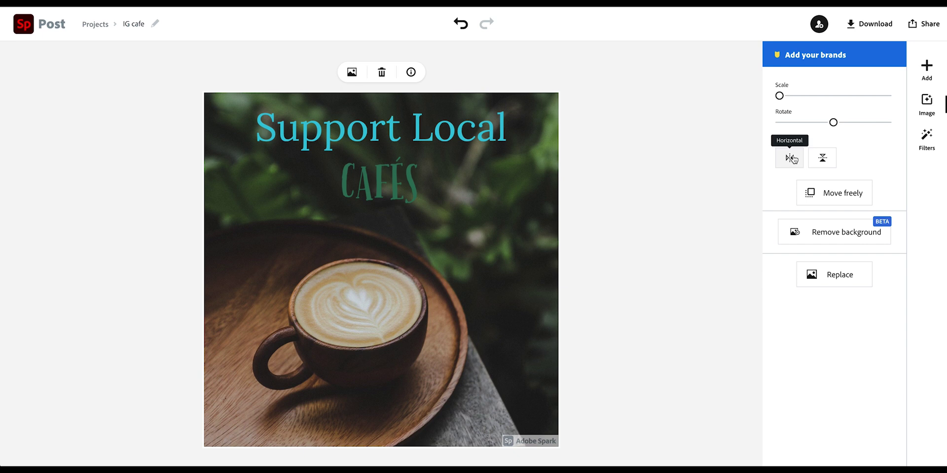
click(790, 158)
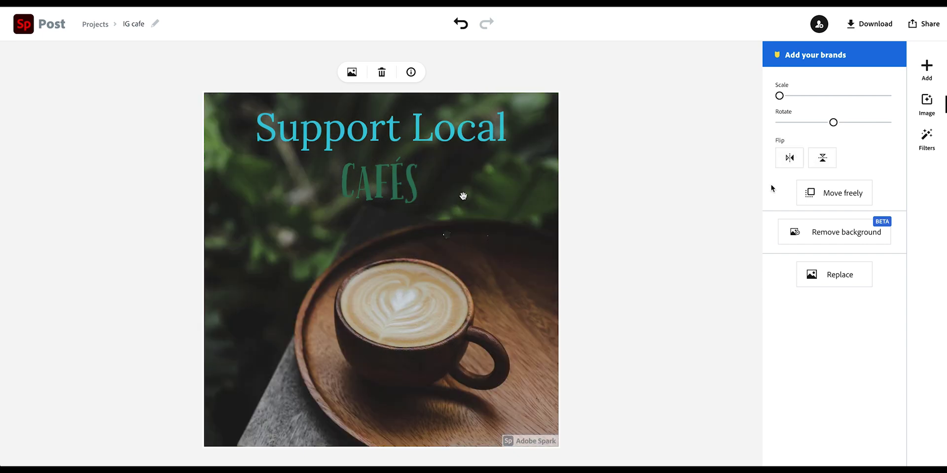
drag(484, 240, 482, 247)
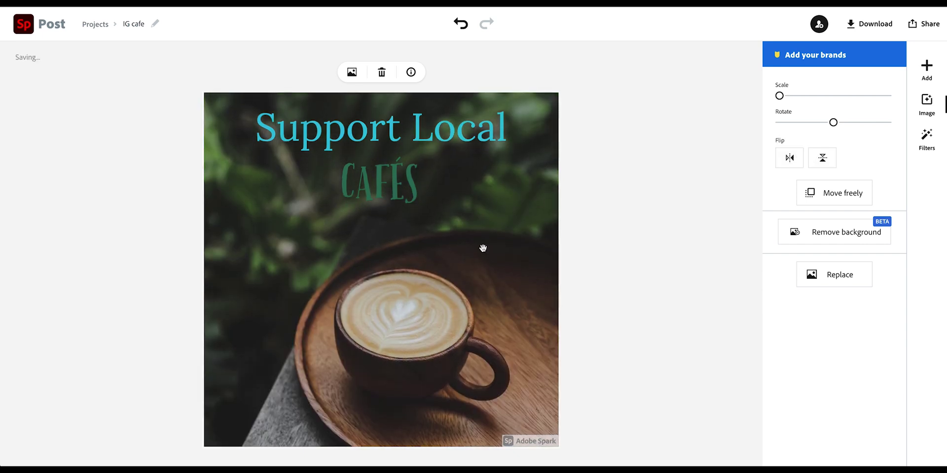
click(411, 194)
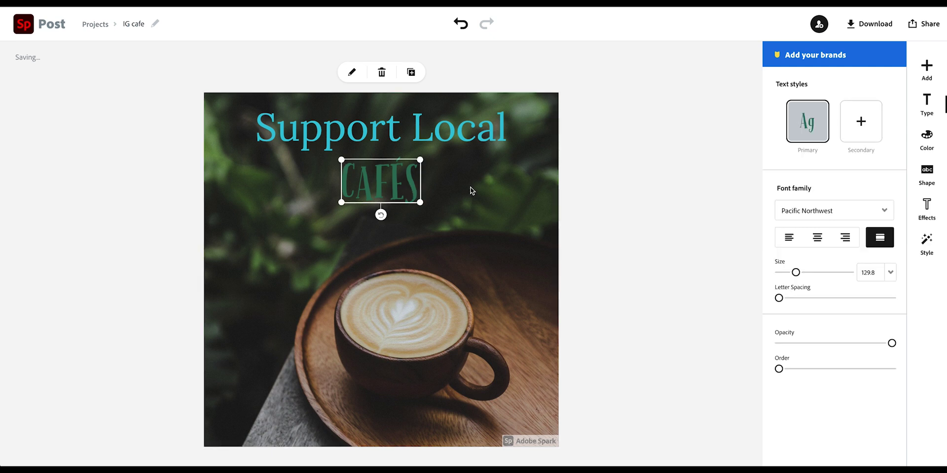
- Colour the CAFÉS text a pale yellow after trying gold and bright yellow
click(923, 147)
scroll(833, 326, down, 5)
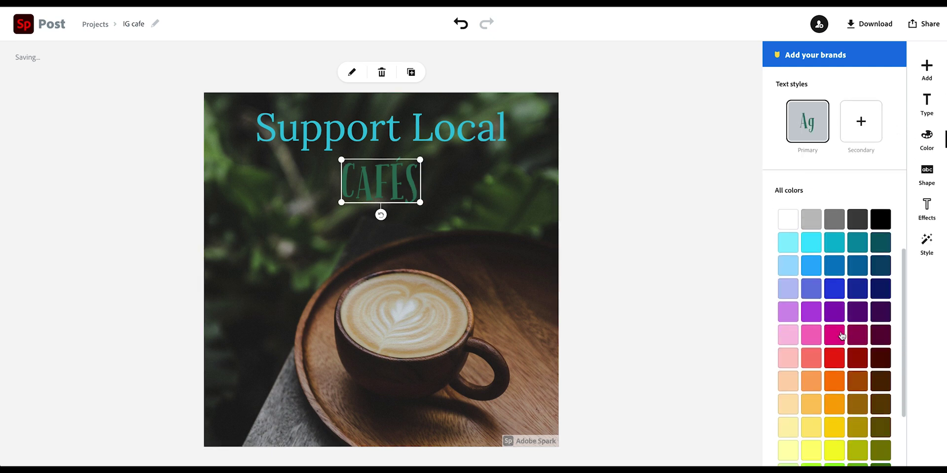
click(840, 397)
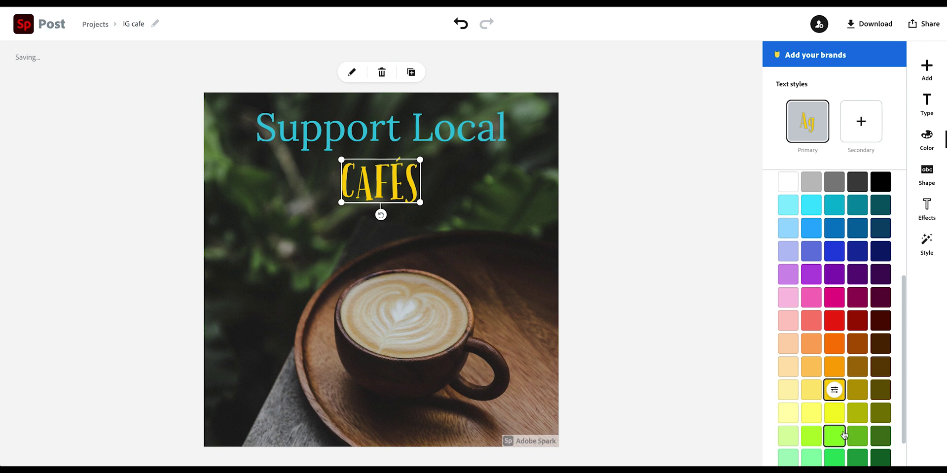
click(835, 413)
click(812, 390)
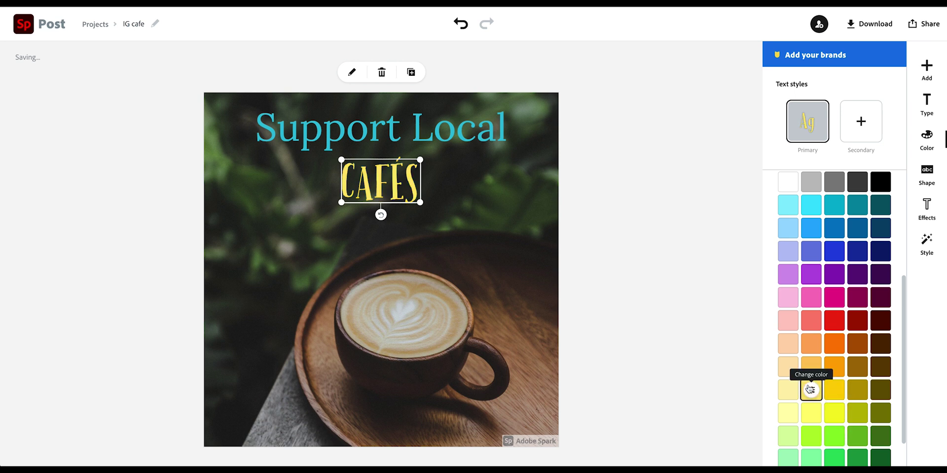
click(644, 280)
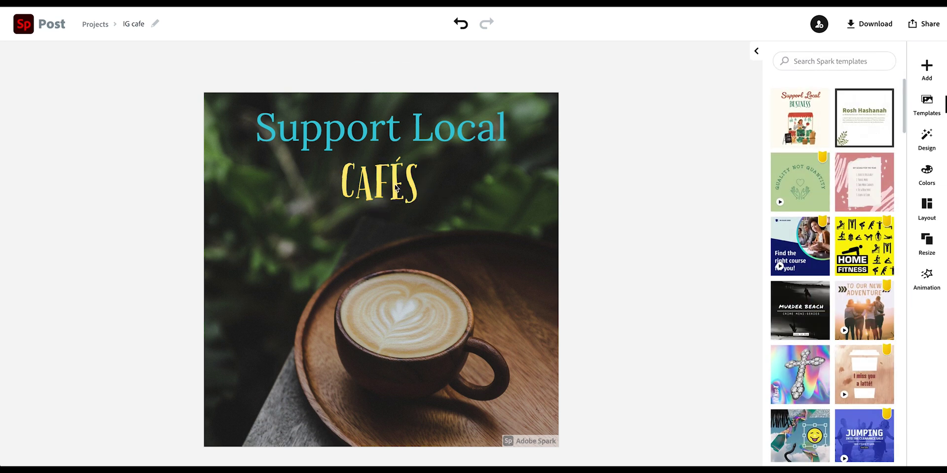
- Move CAFÉS lower on the centre line and shift Support Local down slightly above it
click(397, 180)
drag(397, 180, 393, 215)
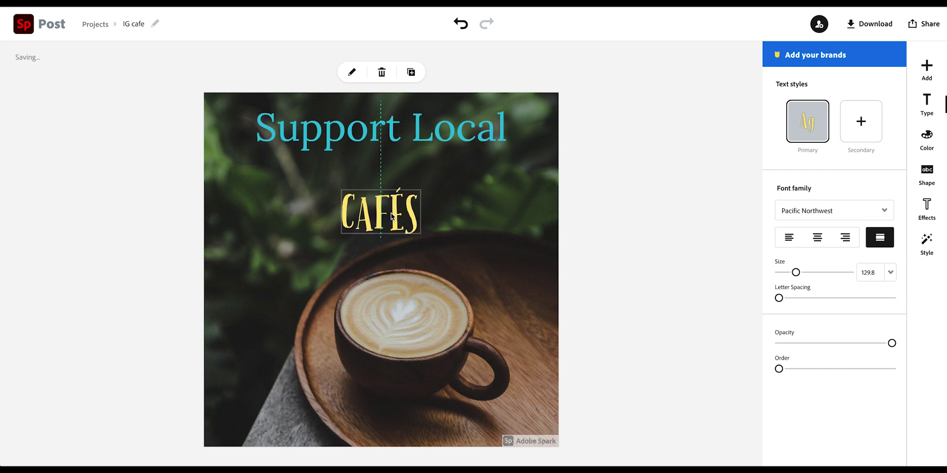
drag(393, 132, 393, 161)
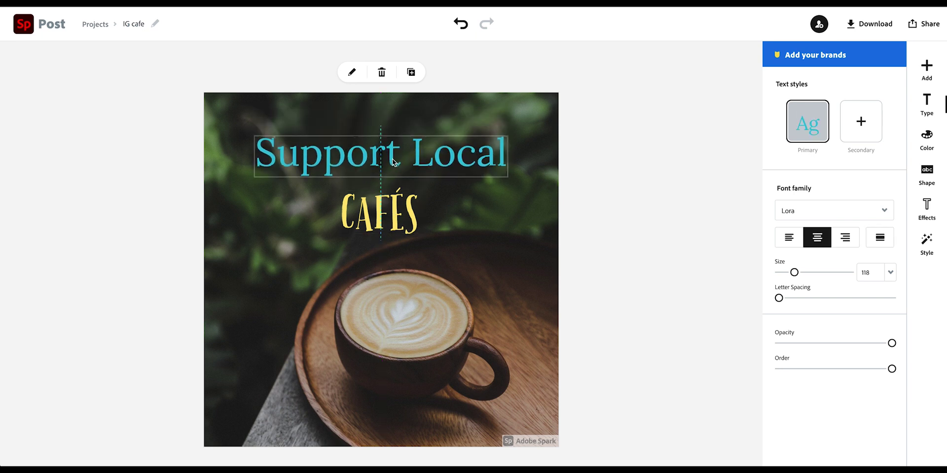
click(394, 209)
mouse_move(393, 209)
mouse_down()
mouse_move(310, 207)
mouse_move(489, 195)
mouse_move(483, 205)
mouse_move(393, 206)
mouse_up()
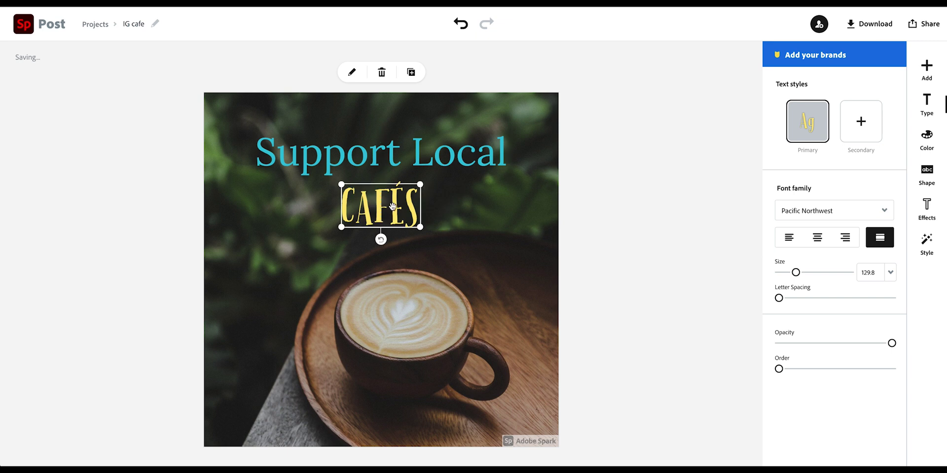
click(873, 211)
- Set Cafés in Pacifico after trying Quicksand Bold and Source Sans Pro Black
scroll(863, 345, down, 5)
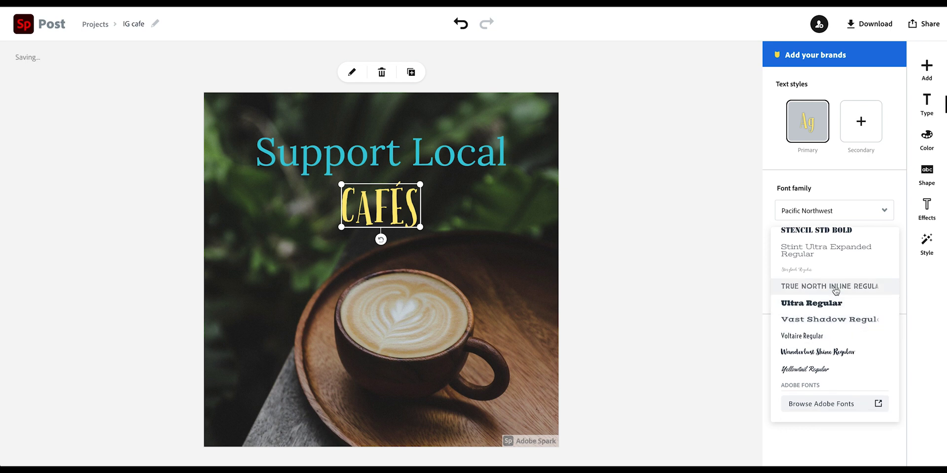
scroll(832, 266, up, 1)
scroll(831, 249, up, 4)
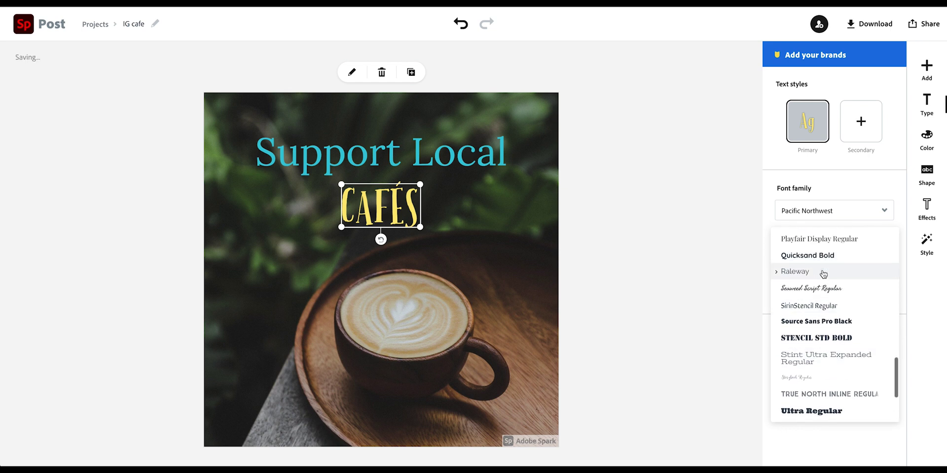
click(823, 257)
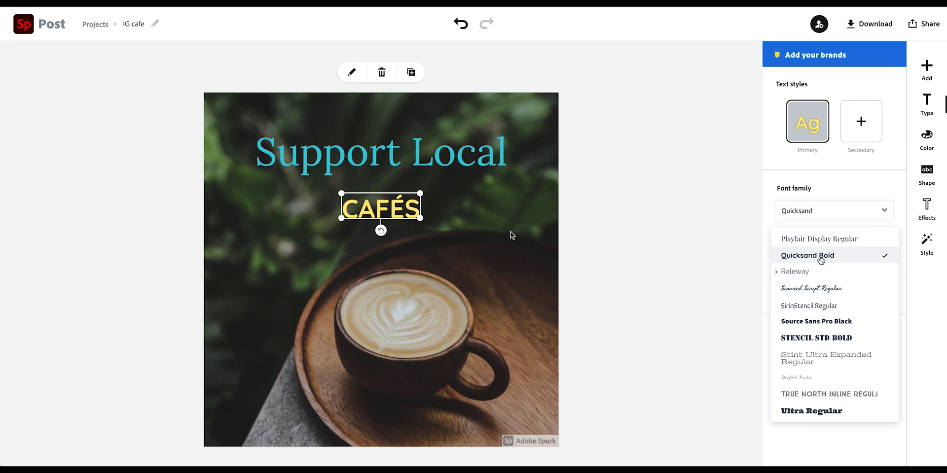
click(843, 322)
scroll(842, 322, up, 3)
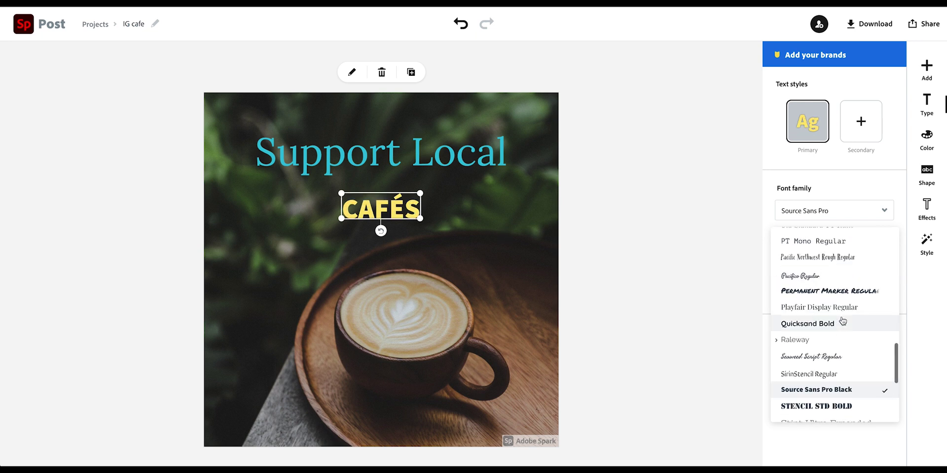
click(823, 280)
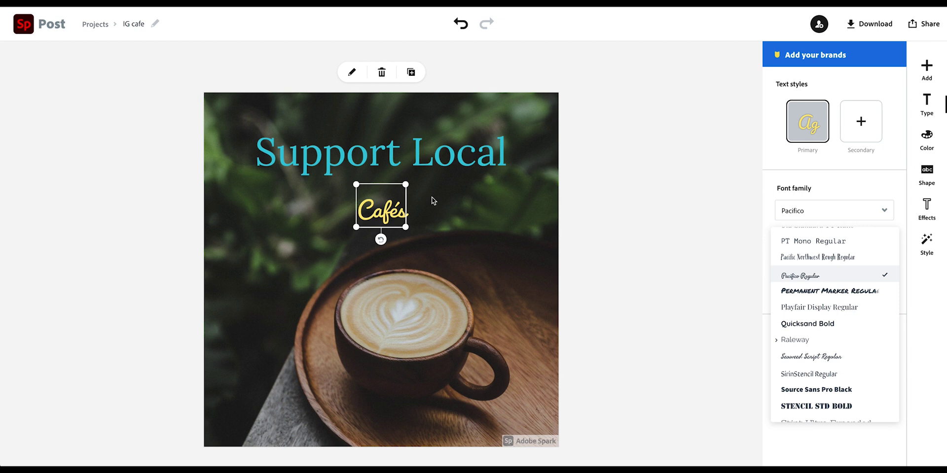
- Enlarge the Cafés text and recentre it under Support Local
drag(406, 185, 427, 165)
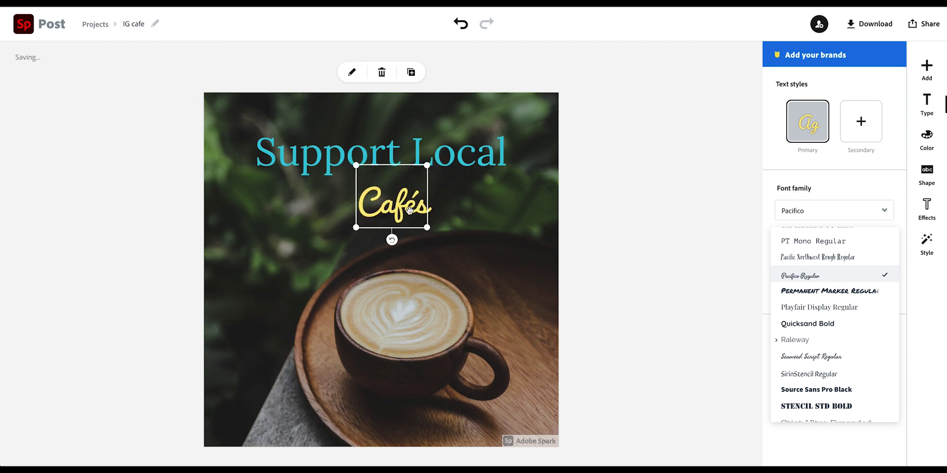
mouse_move(409, 210)
mouse_down()
mouse_move(385, 212)
mouse_move(402, 213)
mouse_up()
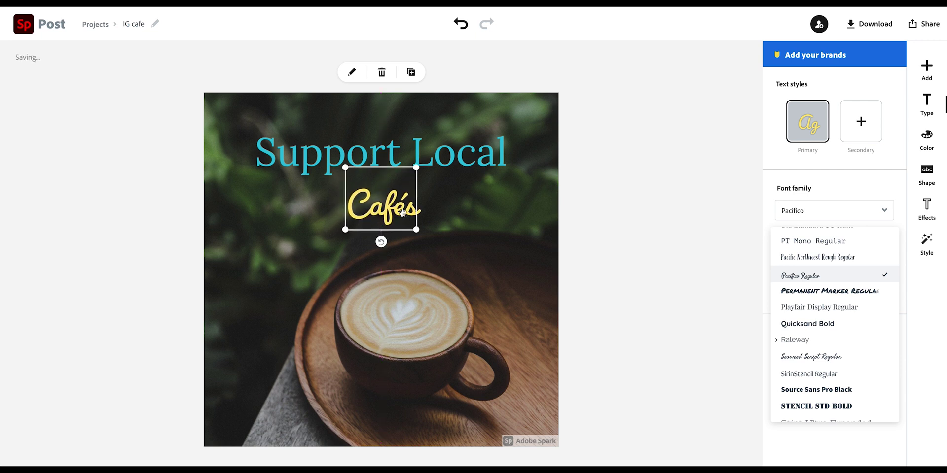
click(430, 158)
click(669, 267)
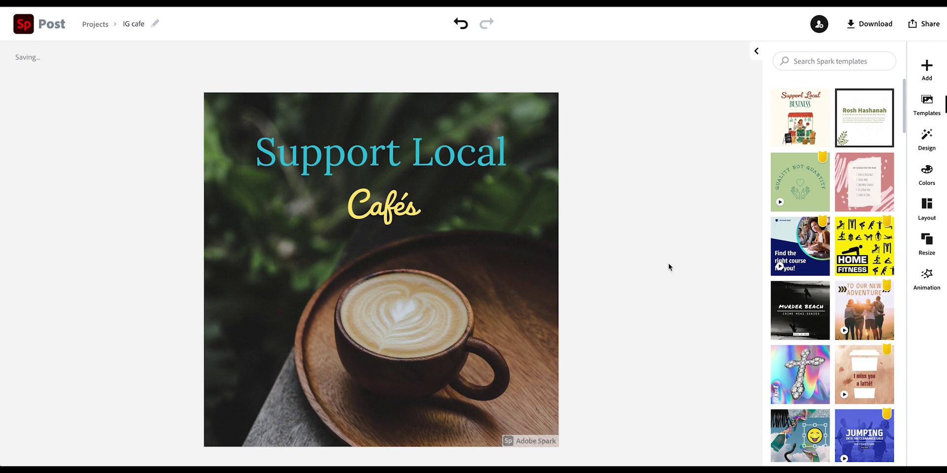
- Preview the Typewriter, Dynamic, Fade and Slide text animations on the post
click(507, 160)
click(689, 283)
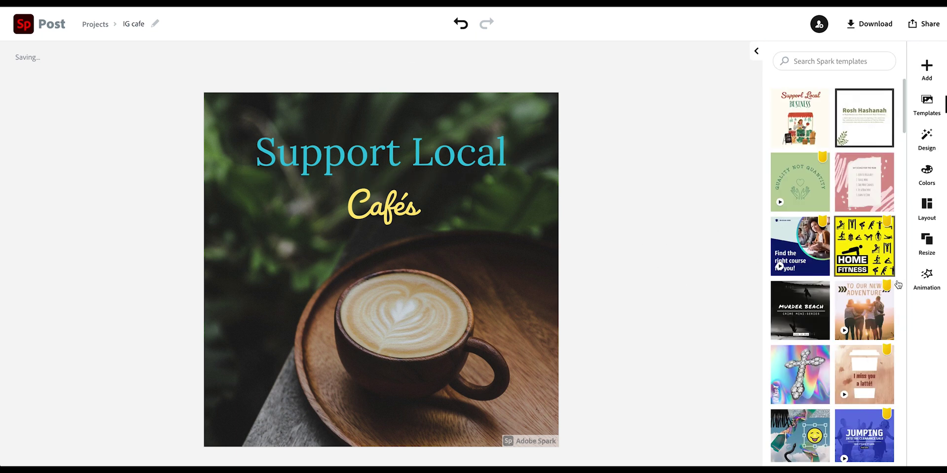
click(917, 285)
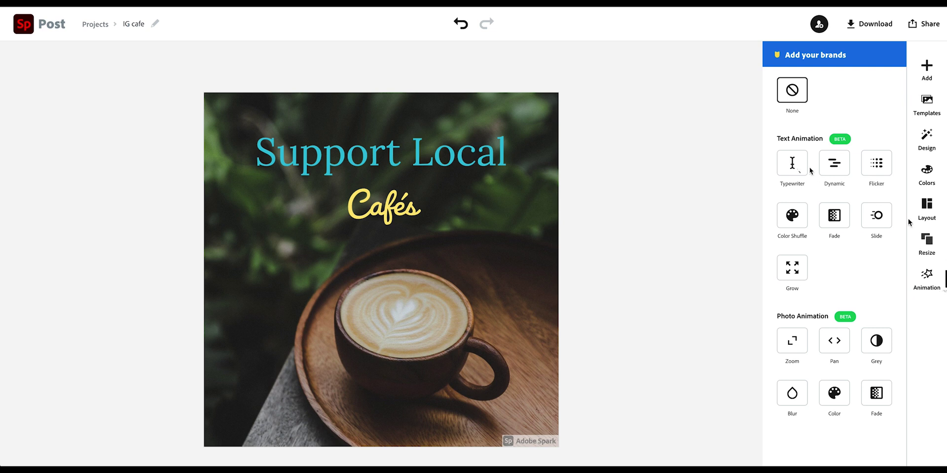
click(792, 164)
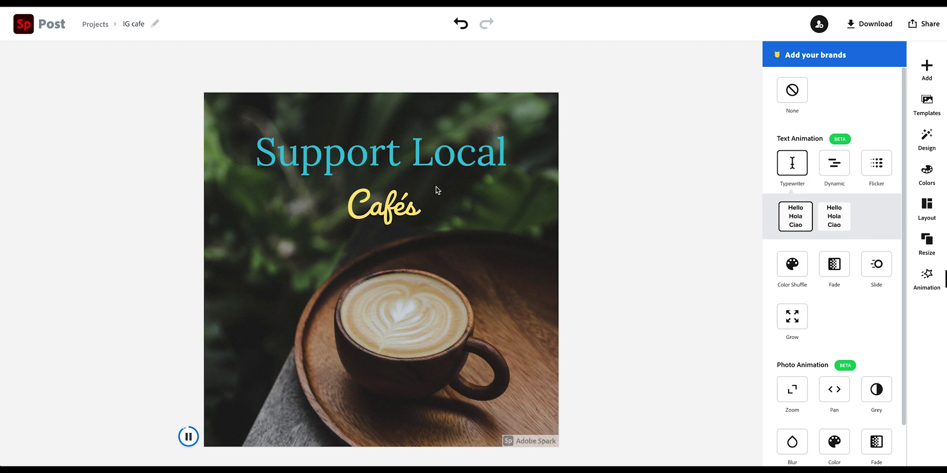
click(838, 166)
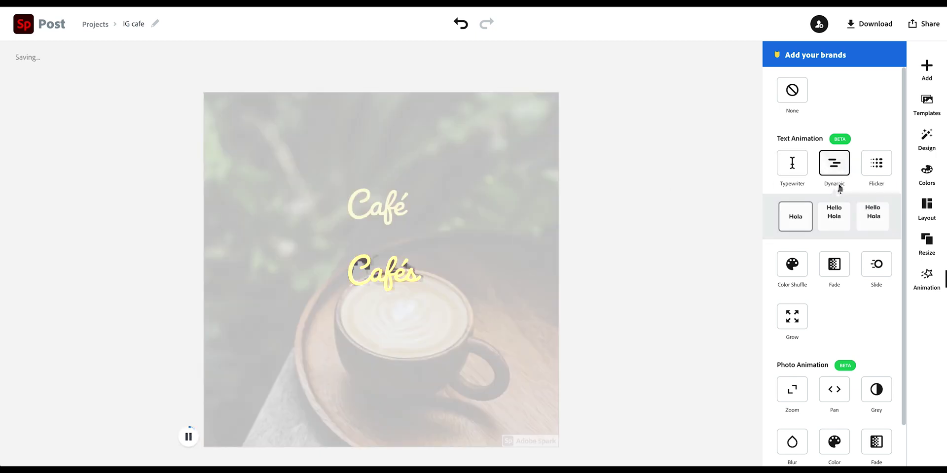
click(834, 264)
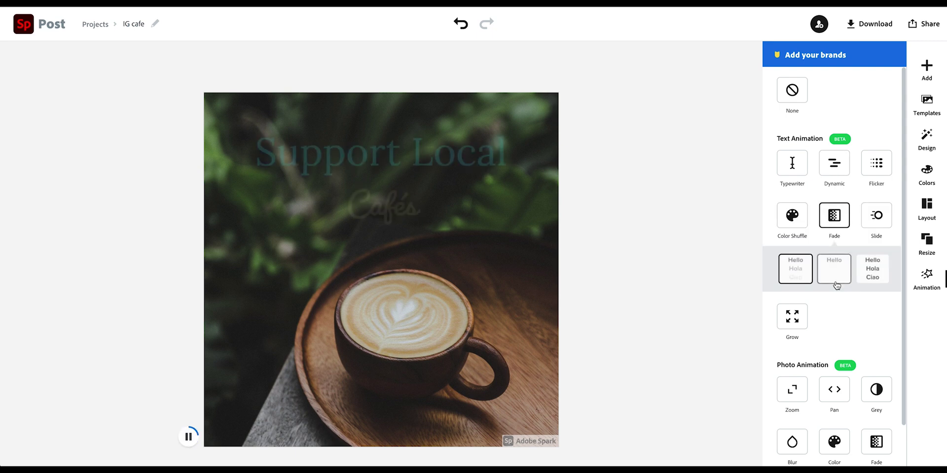
click(869, 215)
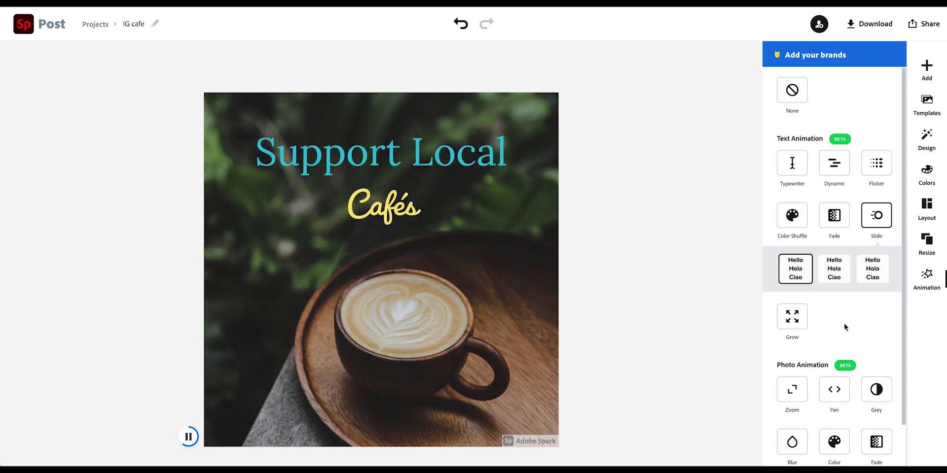
click(792, 94)
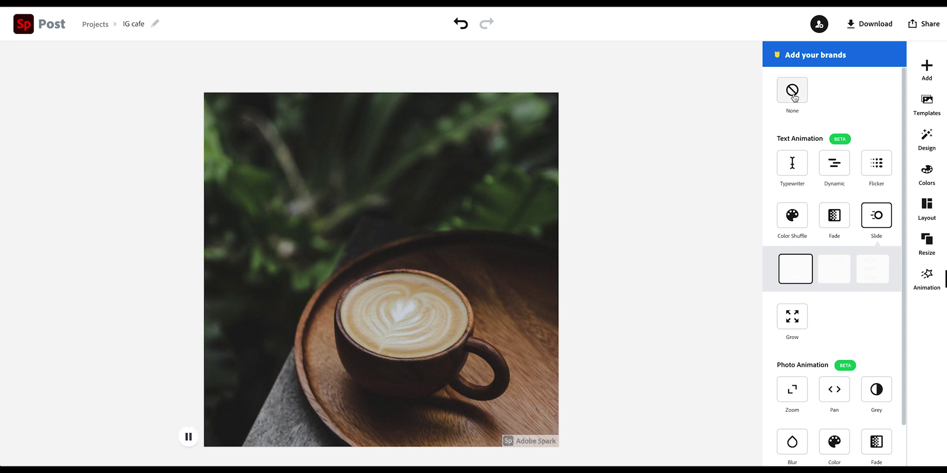
click(793, 93)
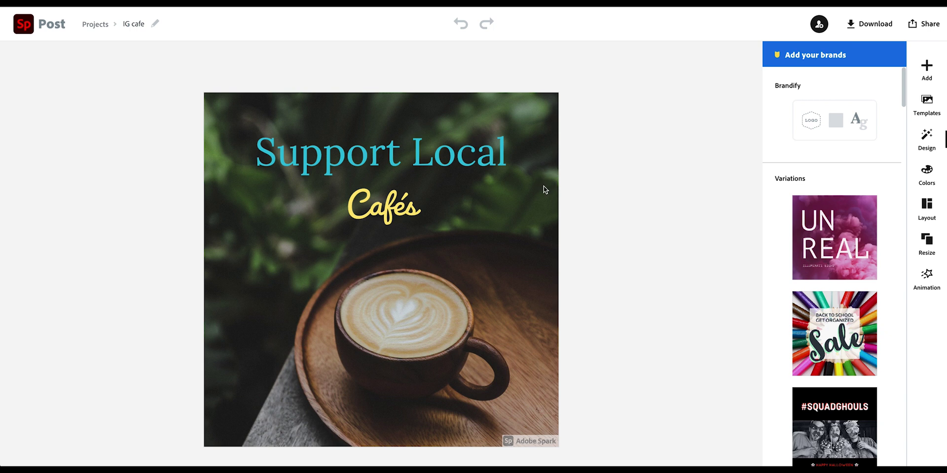
- Download the post as JPG and open the saved IG cafe (1).jpg
click(865, 30)
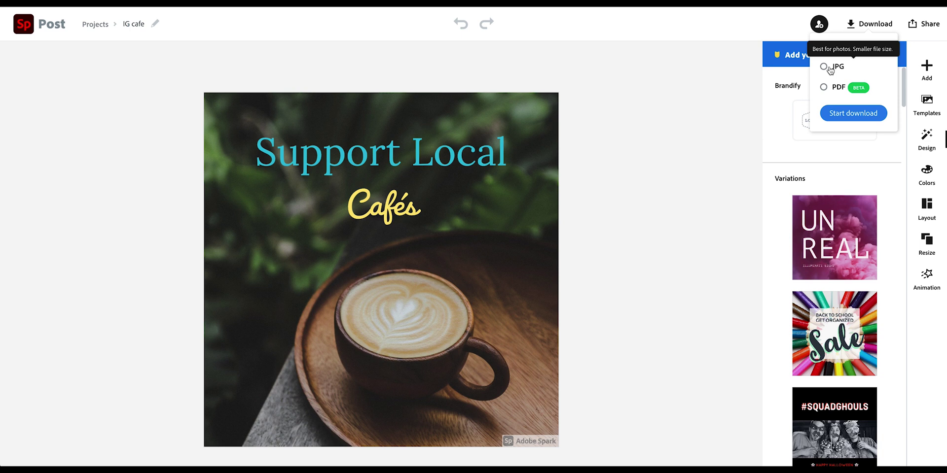
click(854, 113)
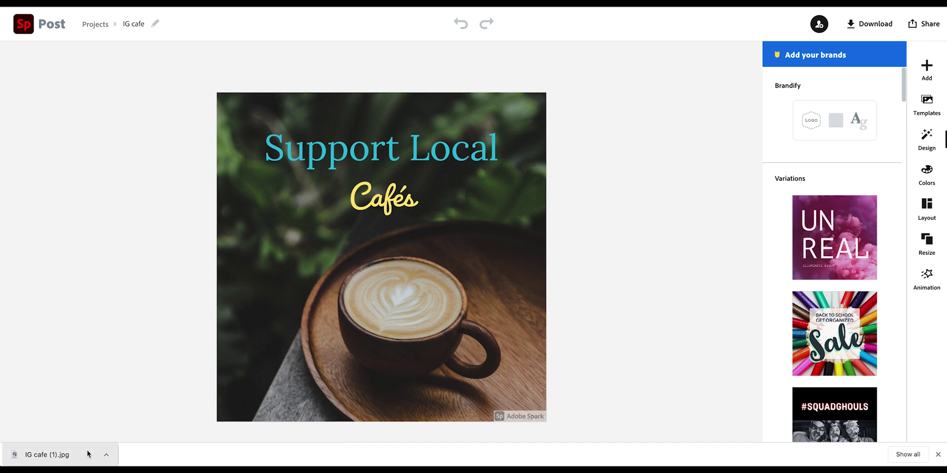
click(50, 455)
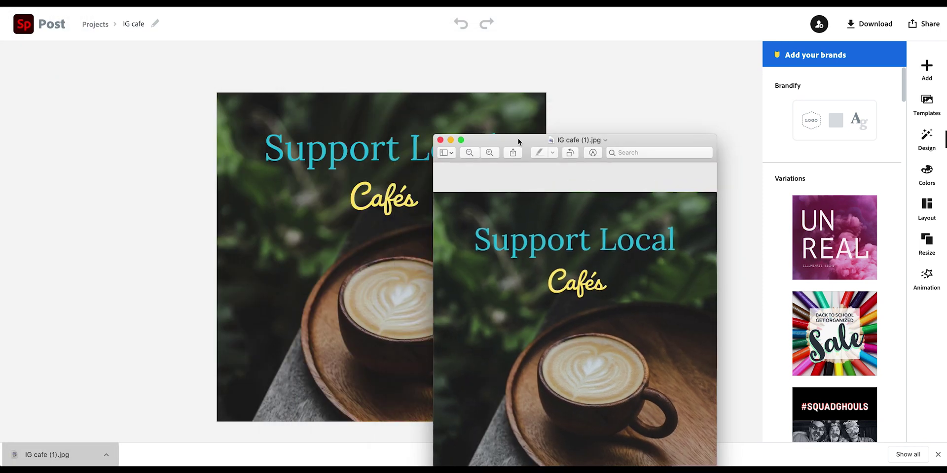
- Centre and widen the Preview window, zooming out so the whole image fits
drag(518, 139, 350, 52)
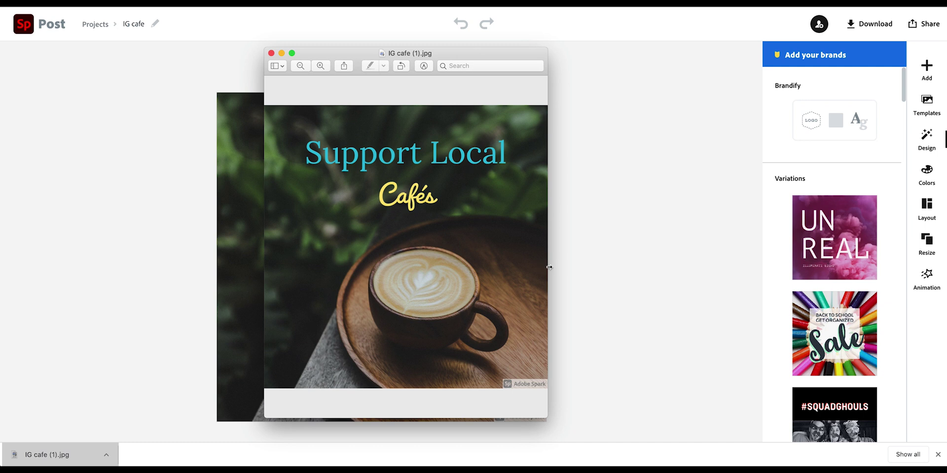
drag(549, 267, 723, 266)
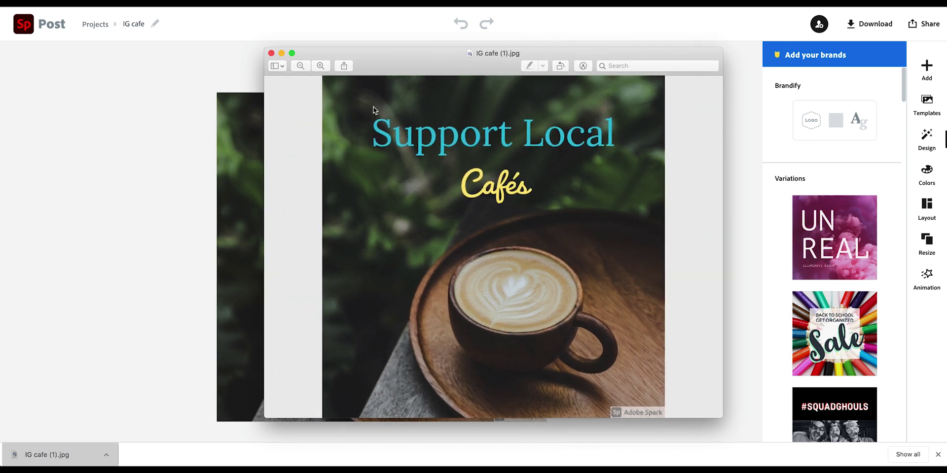
click(299, 66)
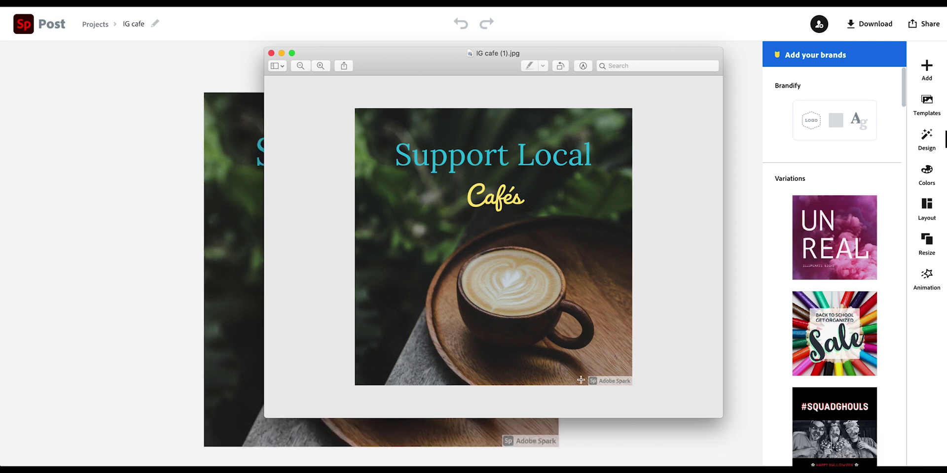
drag(443, 73, 381, 81)
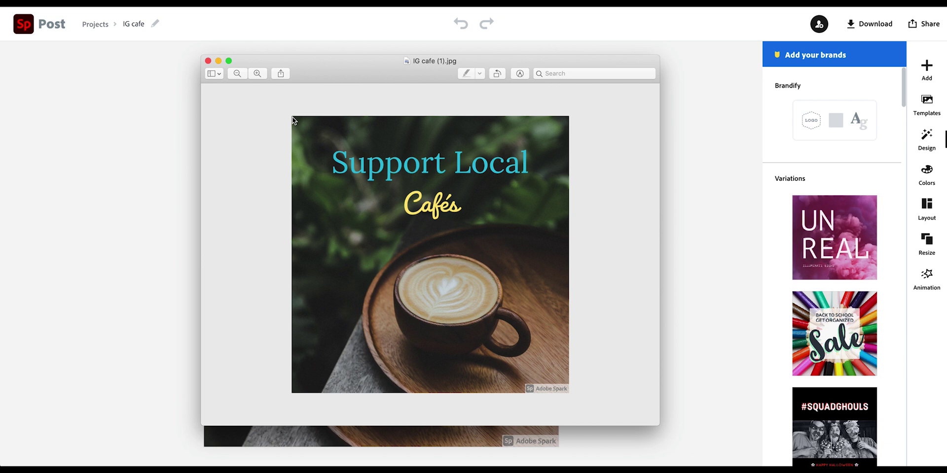
- Crop the image to the area above the Adobe Spark watermark strip
drag(291, 117, 568, 384)
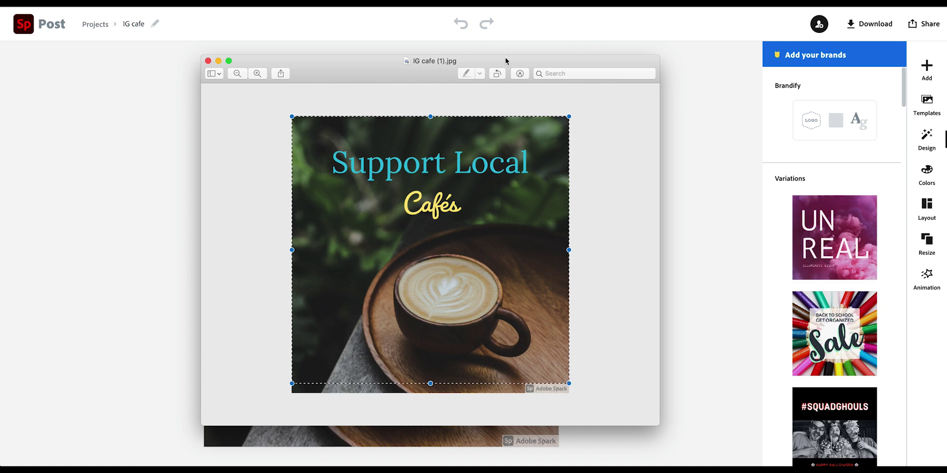
click(519, 74)
key(super+k)
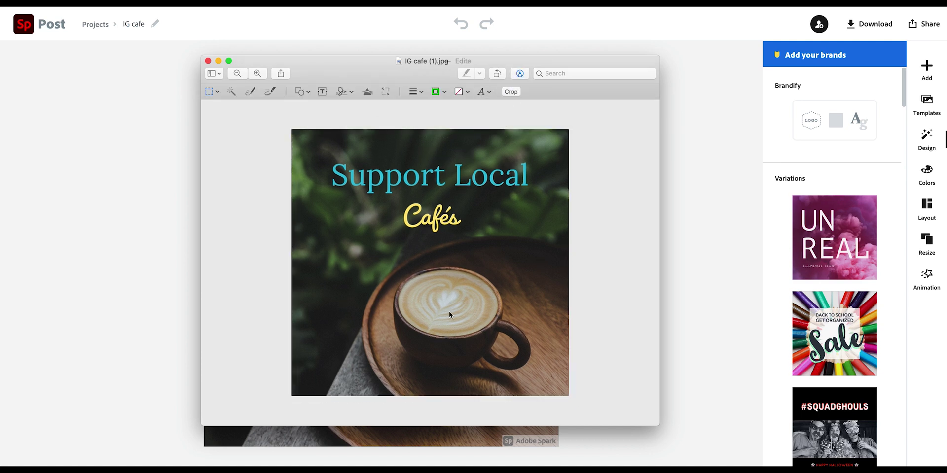